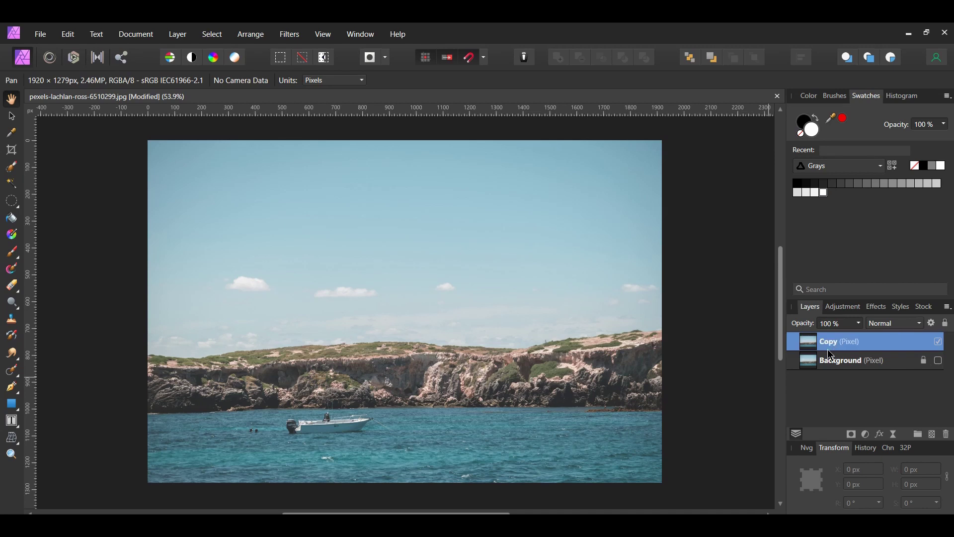
- Add a Curves adjustment above the Copy layer and pull the master curve's midpoint down to X 0.576, Y 0.208
{"action": "left_click", "coordinate": [866, 436]}
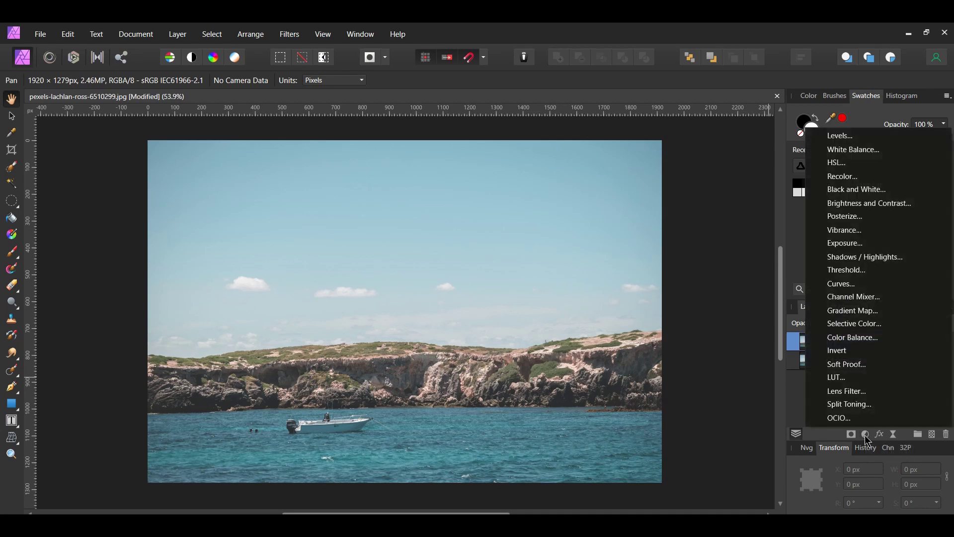
{"action": "left_click", "coordinate": [871, 285]}
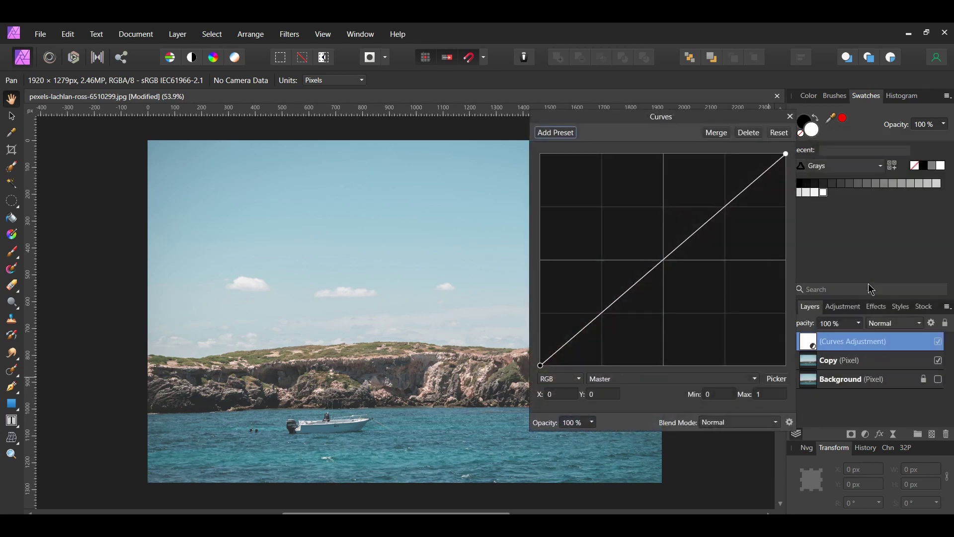
{"action": "left_click_drag", "start_coordinate": [623, 126], "coordinate": [693, 114]}
{"action": "left_click", "coordinate": [736, 250]}
{"action": "left_click_drag", "start_coordinate": [736, 251], "coordinate": [751, 308]}
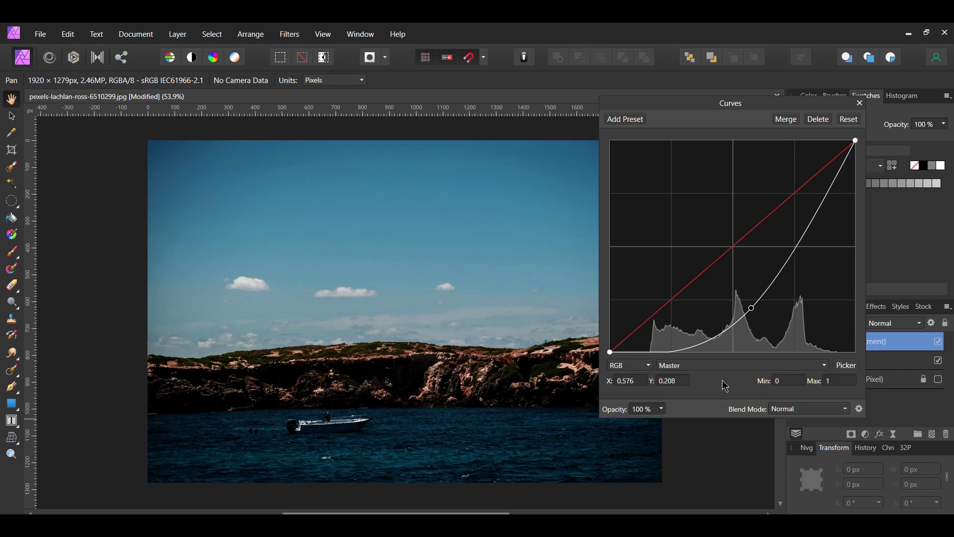
{"action": "left_click", "coordinate": [860, 103]}
{"action": "left_click", "coordinate": [939, 342]}
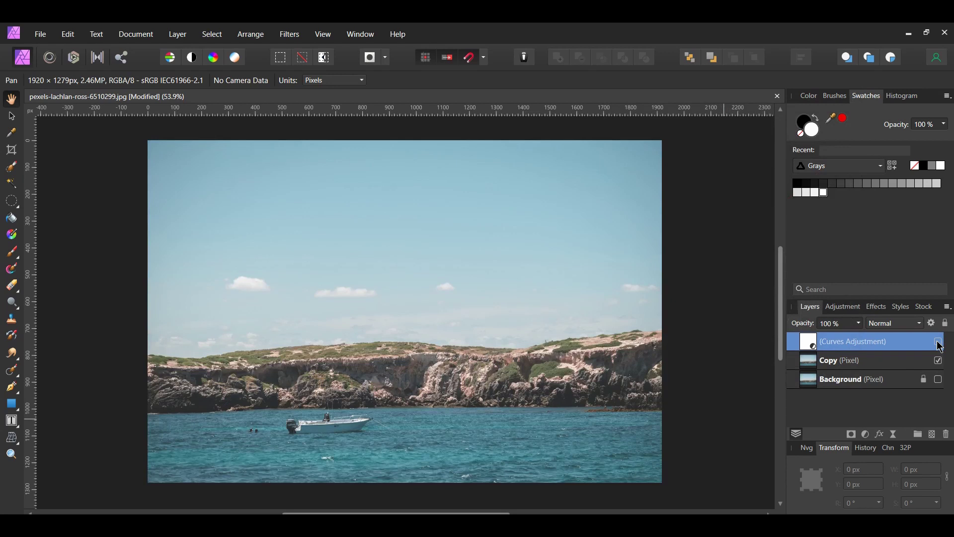
{"action": "left_click", "coordinate": [939, 342]}
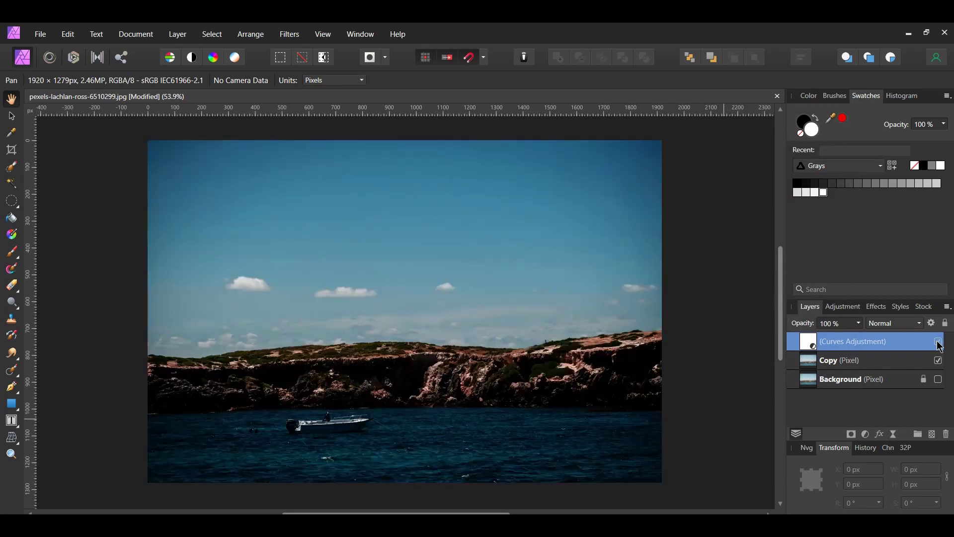
- Rename the Curves adjustment layer as Darken
{"action": "double_click", "coordinate": [869, 341]}
{"action": "type", "text": "Darken"}
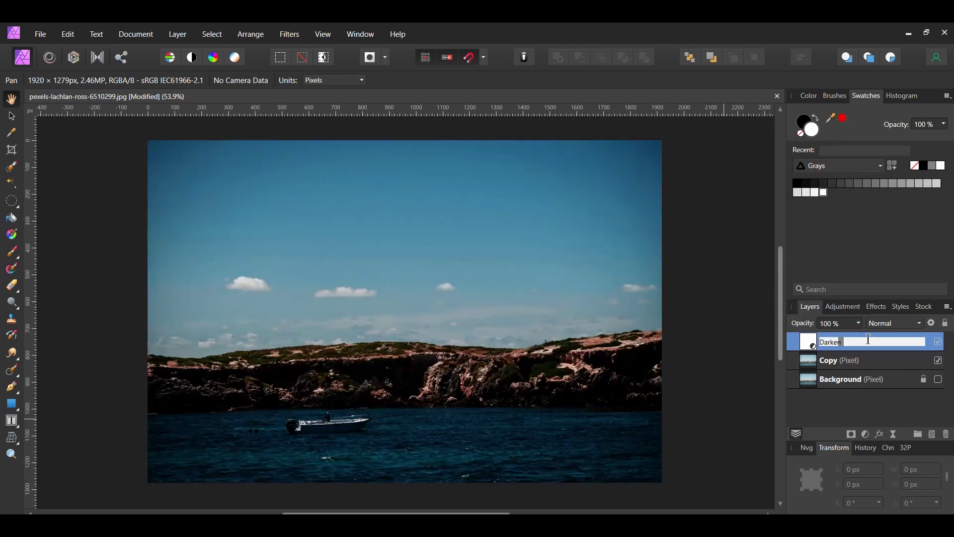
{"action": "key", "text": "Return"}
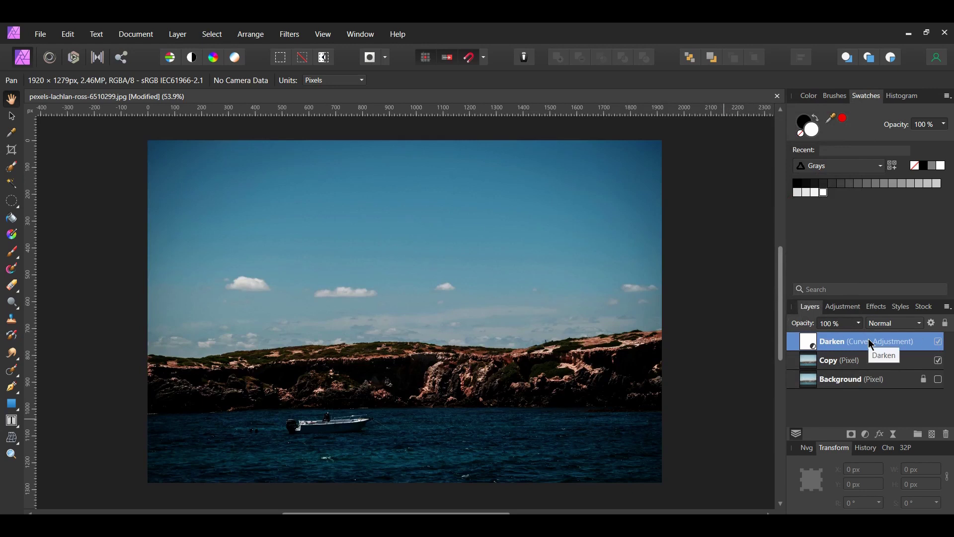
- Add an HSL adjustment above the Darken layer with a saturation shift of -55%
{"action": "left_click", "coordinate": [866, 435]}
{"action": "left_click", "coordinate": [845, 163]}
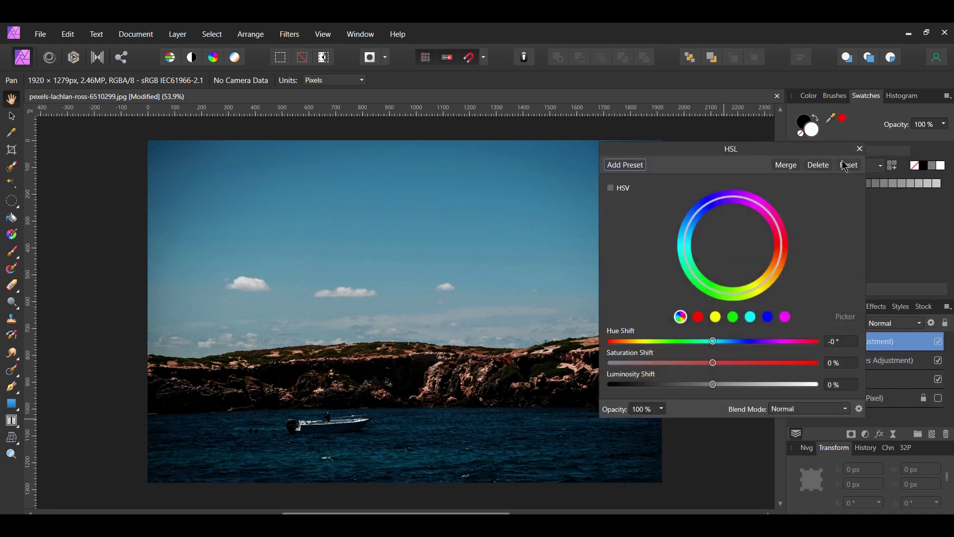
{"action": "left_click", "coordinate": [847, 364]}
{"action": "type", "text": "-55"}
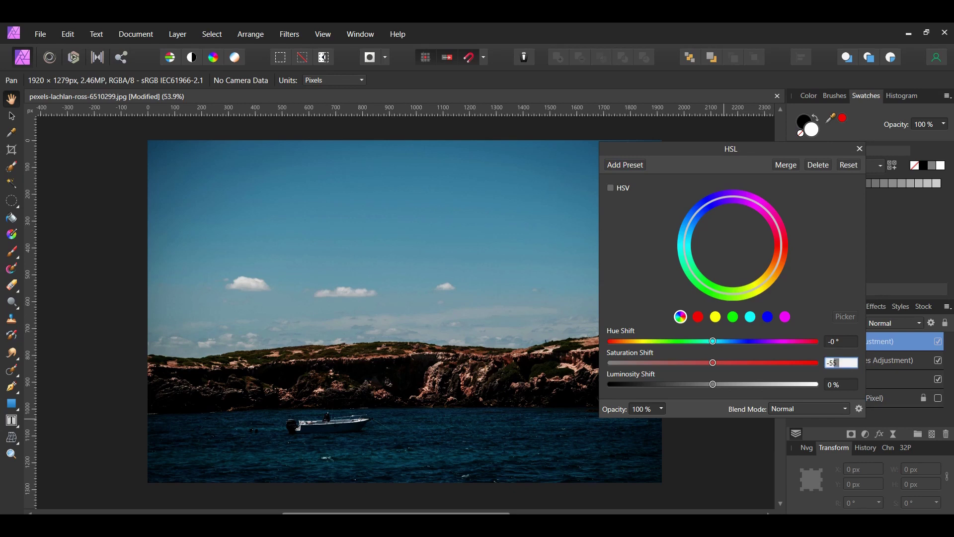
{"action": "key", "text": "Return"}
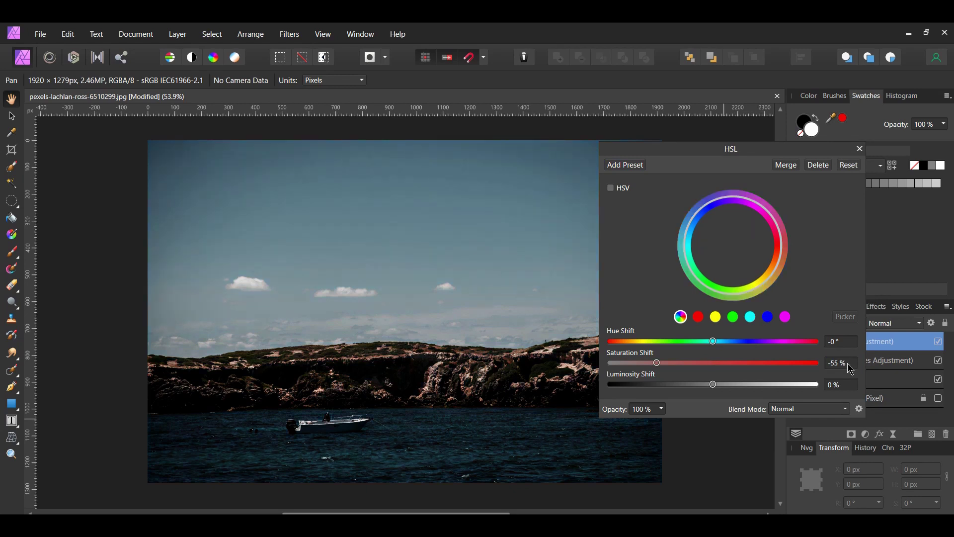
{"action": "left_click", "coordinate": [860, 149]}
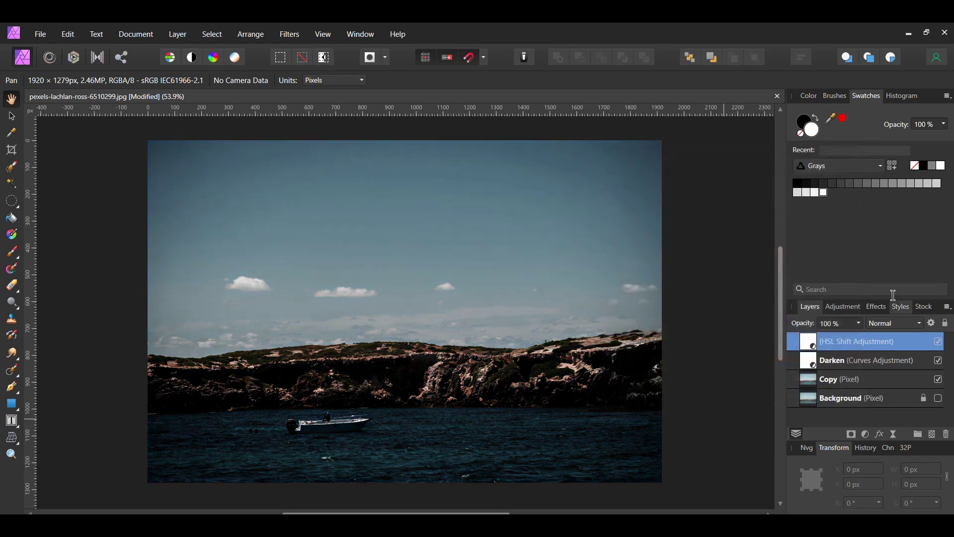
- Rename the HSL adjustment layer as Desaturate
{"action": "double_click", "coordinate": [862, 343]}
{"action": "type", "text": "Desaturate"}
{"action": "key", "text": "Return"}
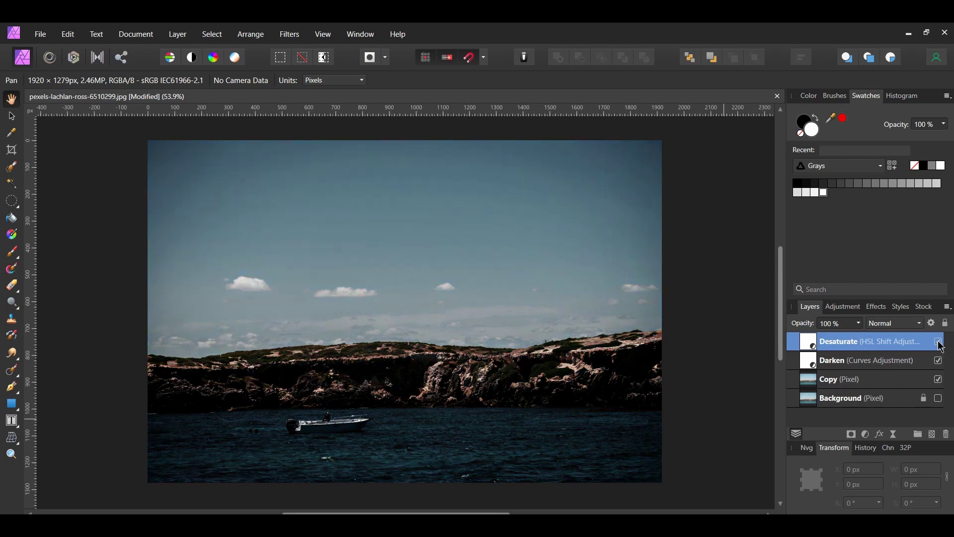
- Add a new pixel layer above Desaturate and fill it with the colour 546BAB
{"action": "left_click", "coordinate": [932, 435]}
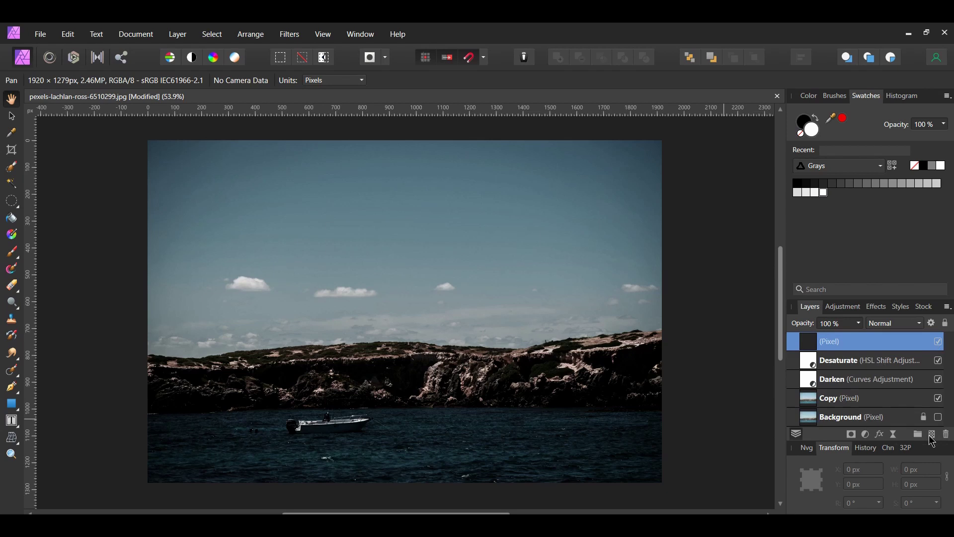
{"action": "double_click", "coordinate": [807, 124]}
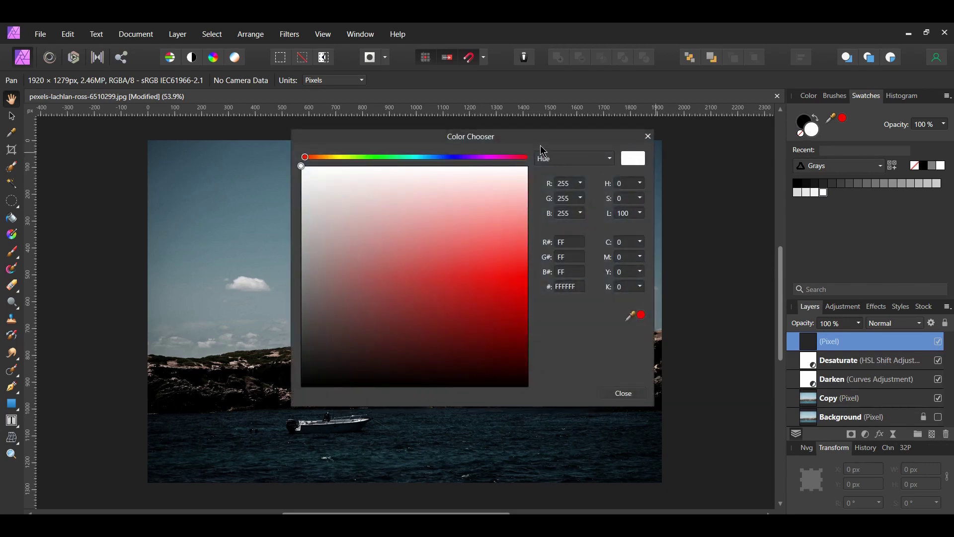
{"action": "left_click_drag", "start_coordinate": [523, 144], "coordinate": [658, 98]}
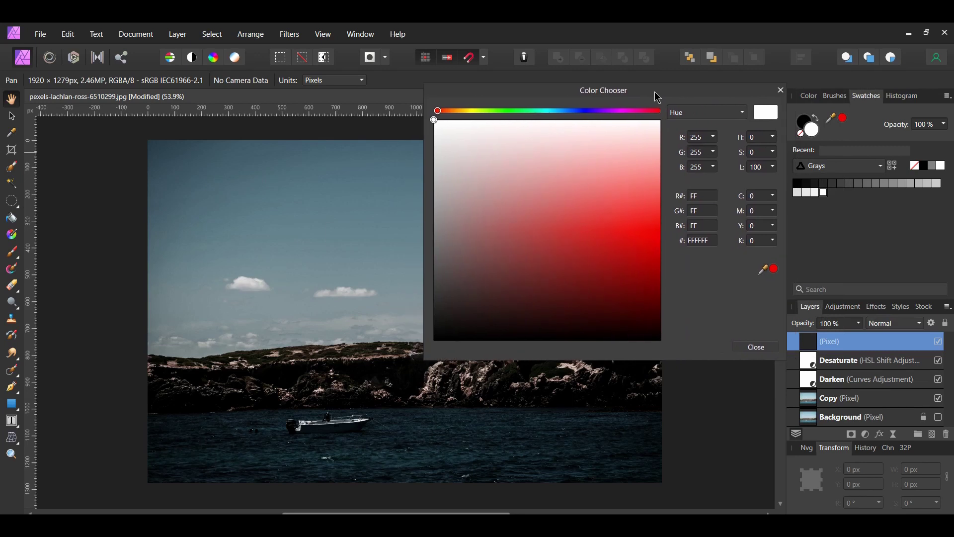
{"action": "double_click", "coordinate": [701, 240]}
{"action": "type", "text": "546BAB"}
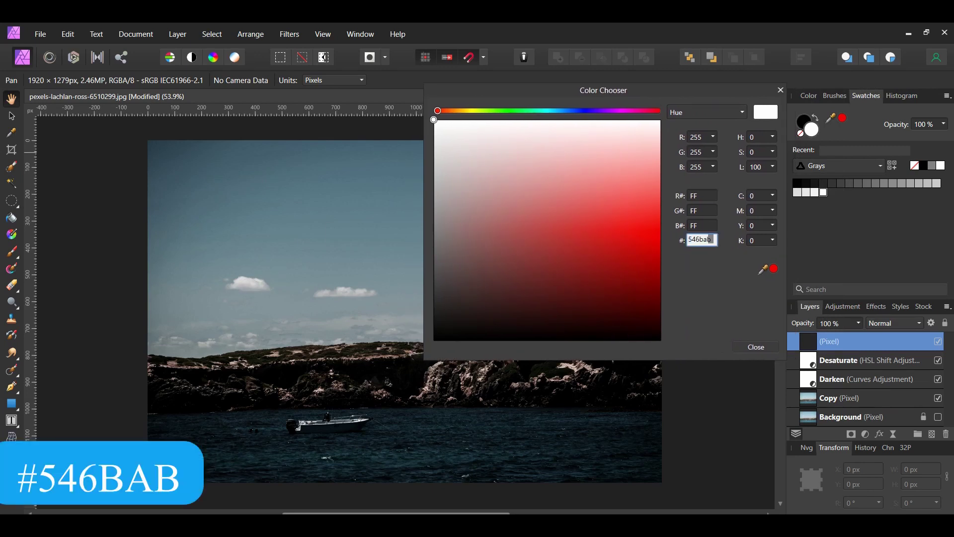
{"action": "key", "text": "Return"}
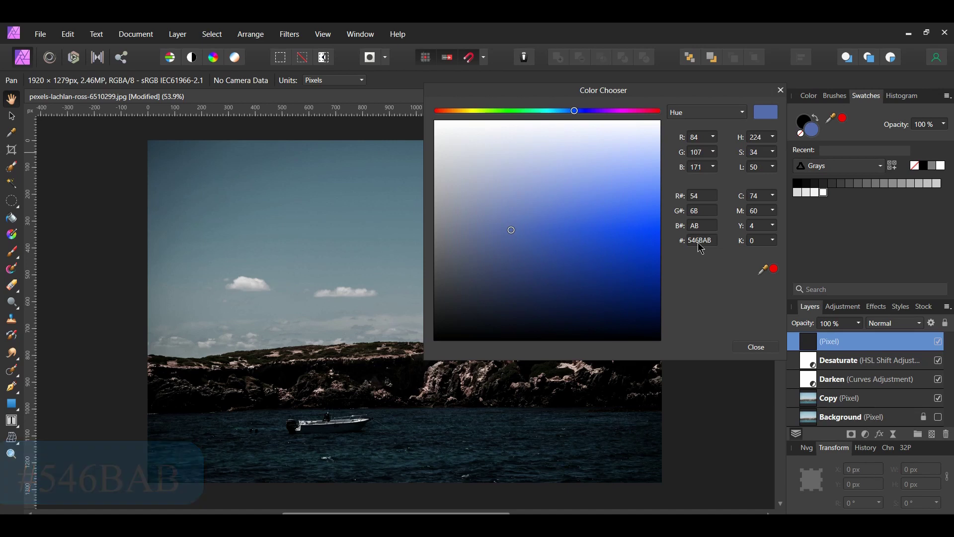
{"action": "left_click", "coordinate": [757, 347]}
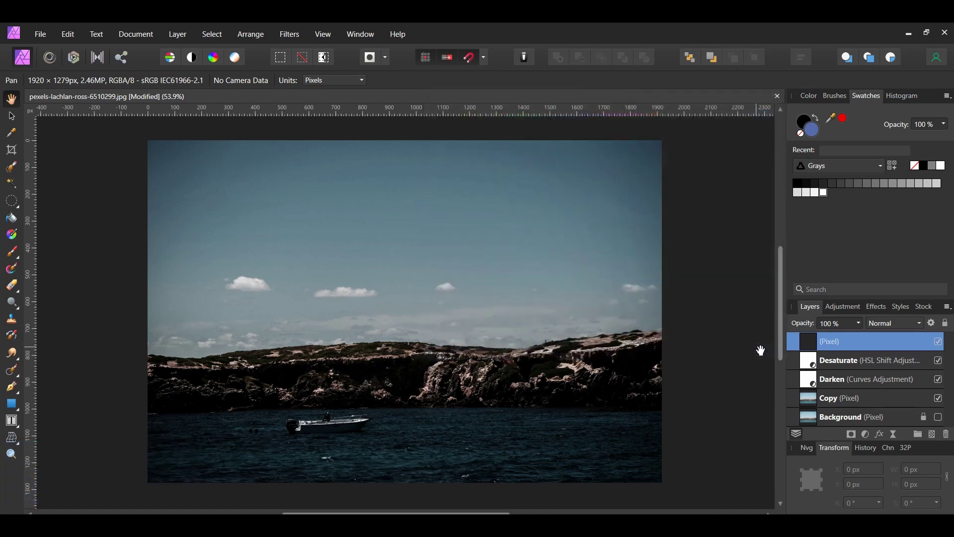
{"action": "left_click", "coordinate": [68, 35]}
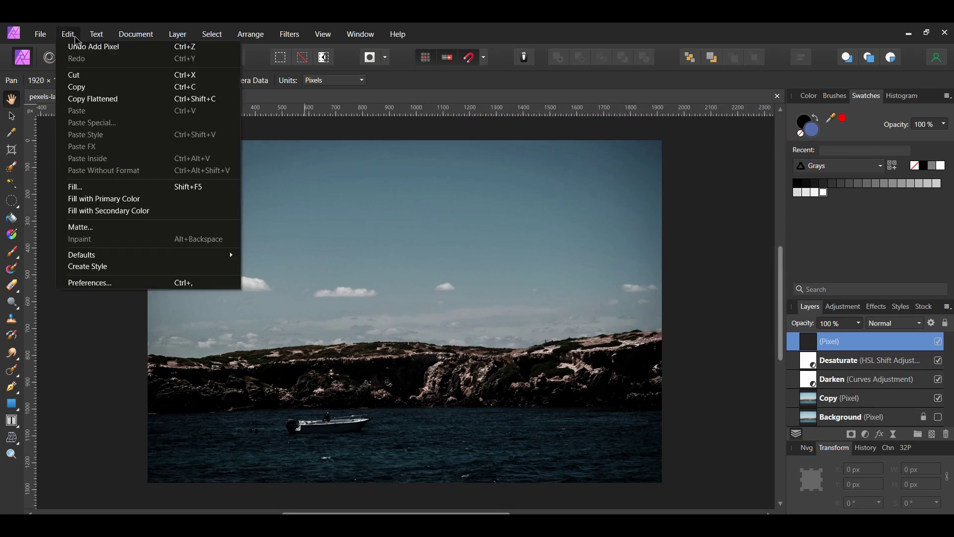
{"action": "left_click", "coordinate": [110, 203]}
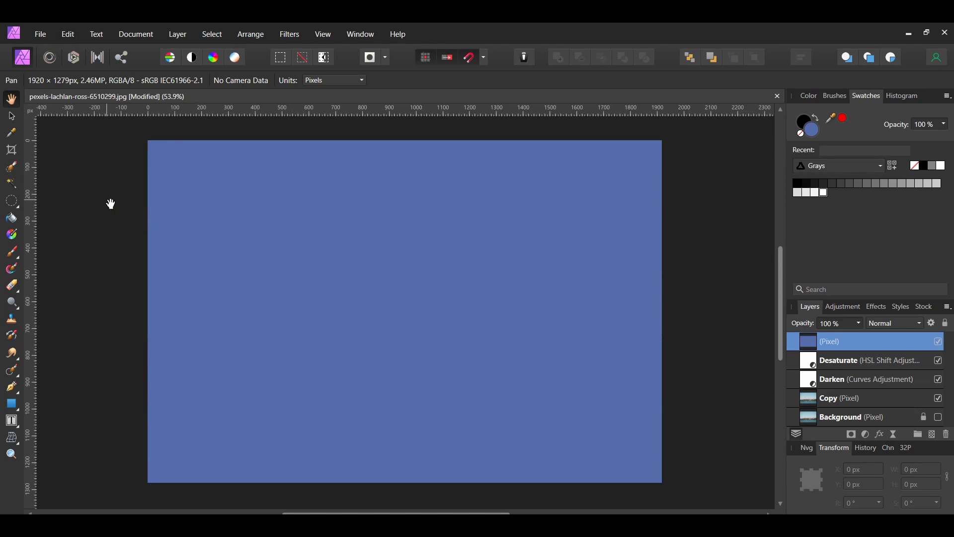
- Set the blue-filled layer's blend mode to Multiply and its opacity to 25%, comparing the image with and without it
{"action": "left_click", "coordinate": [912, 325]}
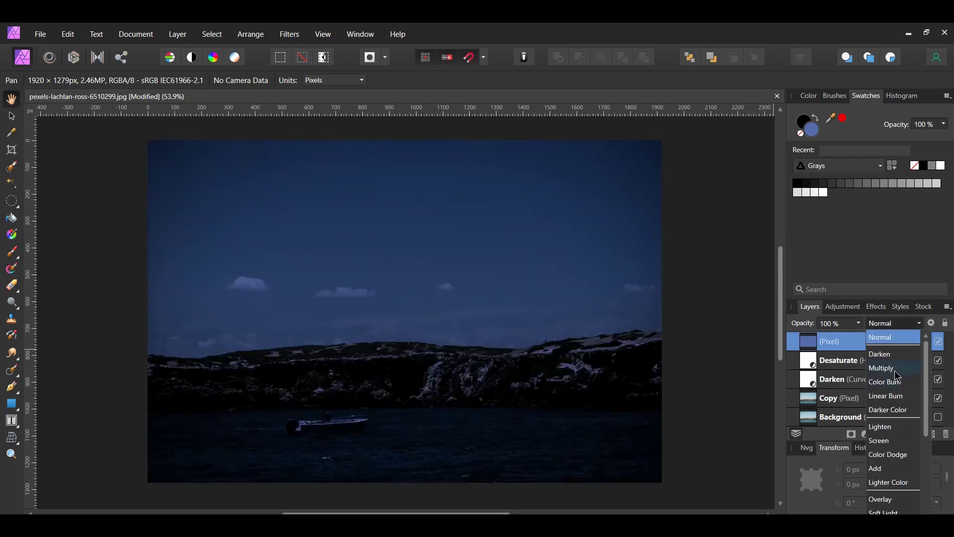
{"action": "left_click", "coordinate": [898, 376]}
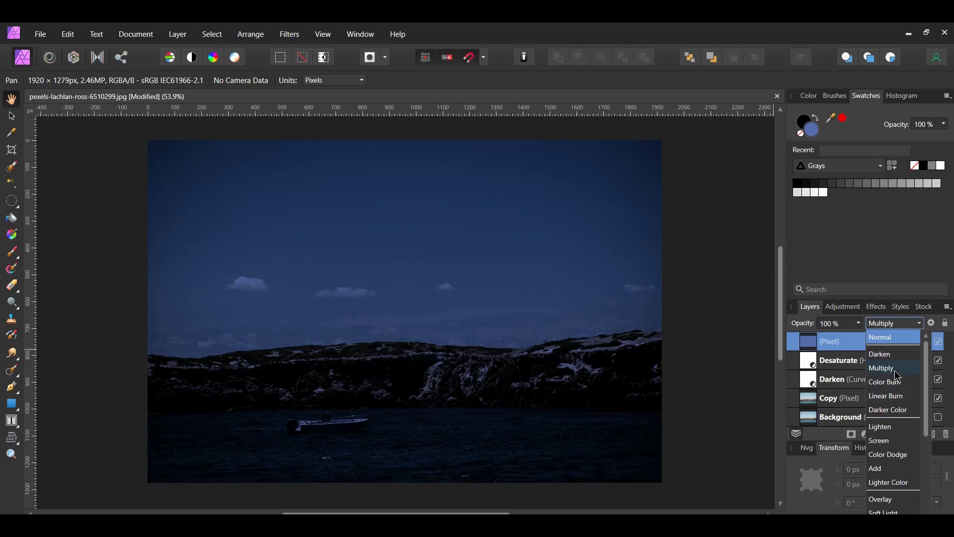
{"action": "left_click", "coordinate": [835, 327]}
{"action": "type", "text": "25"}
{"action": "key", "text": "Return"}
{"action": "left_click", "coordinate": [938, 341]}
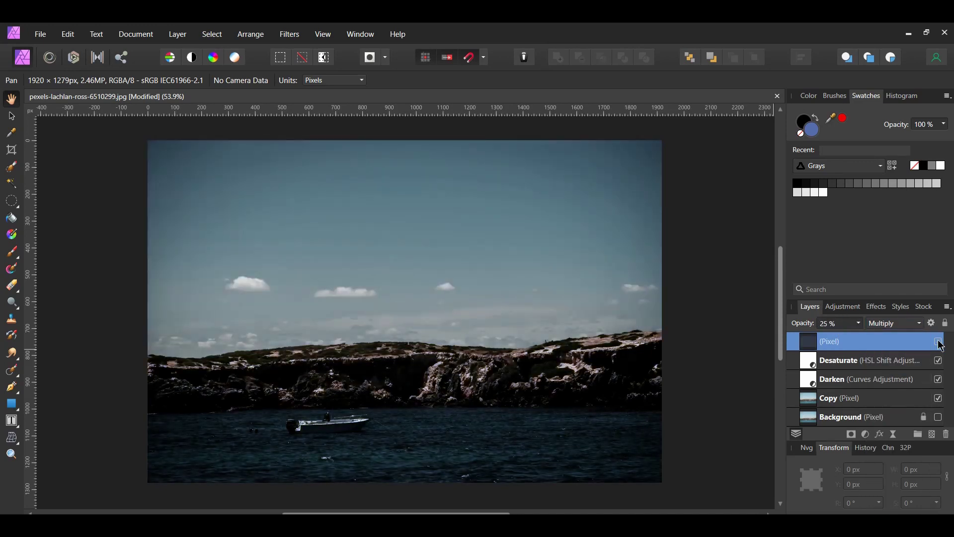
{"action": "left_click", "coordinate": [939, 342]}
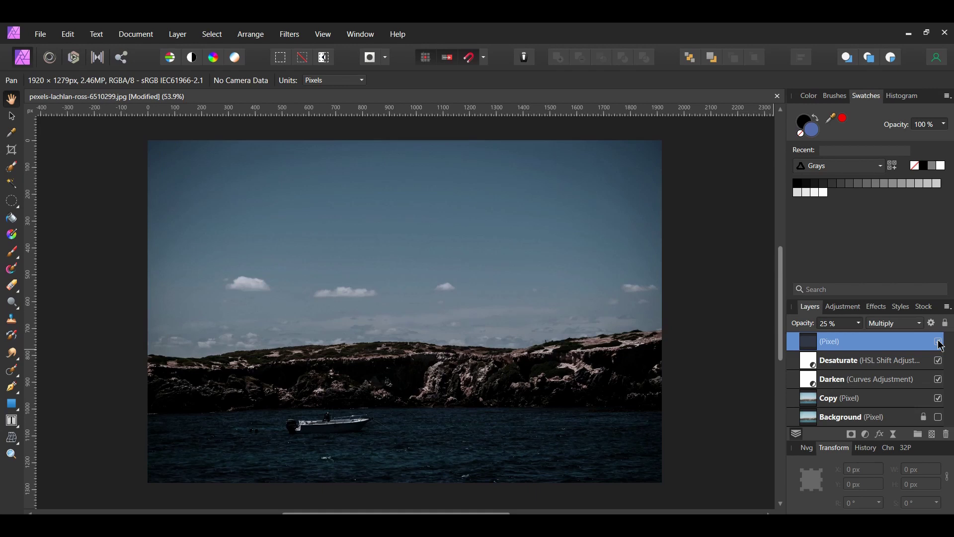
- Hide the blue-filled, Desaturate and Darken layers together and deselect them
{"action": "left_click", "coordinate": [895, 388], "text": "shift"}
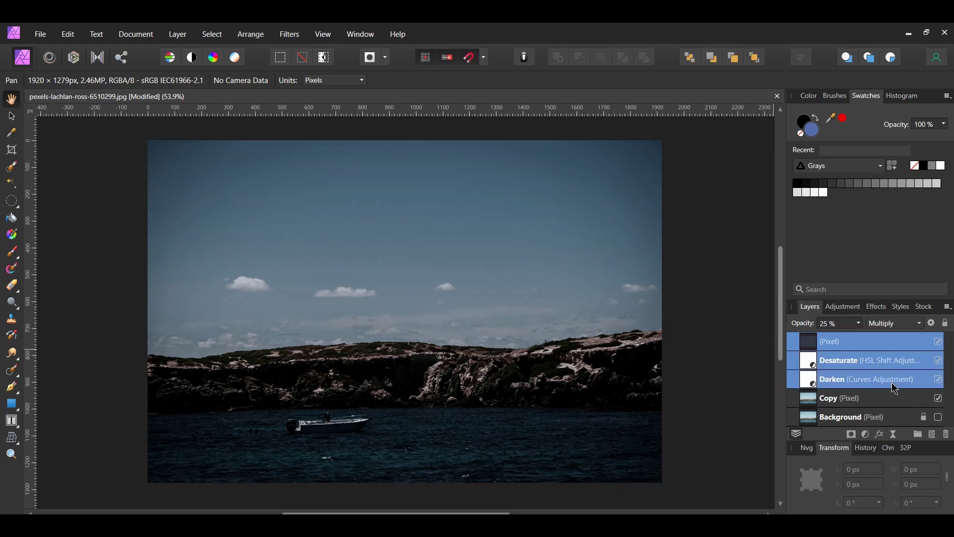
{"action": "left_click", "coordinate": [939, 342]}
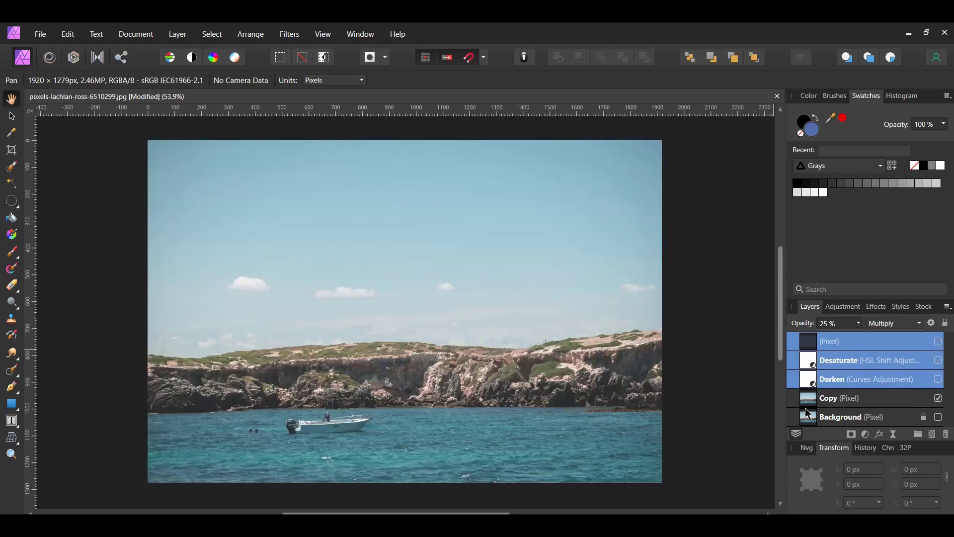
{"action": "left_click", "coordinate": [760, 430]}
- Select the whole sky on the Copy layer down to the cliff line with the Selection Brush at about 147 px width
{"action": "key", "text": "w"}
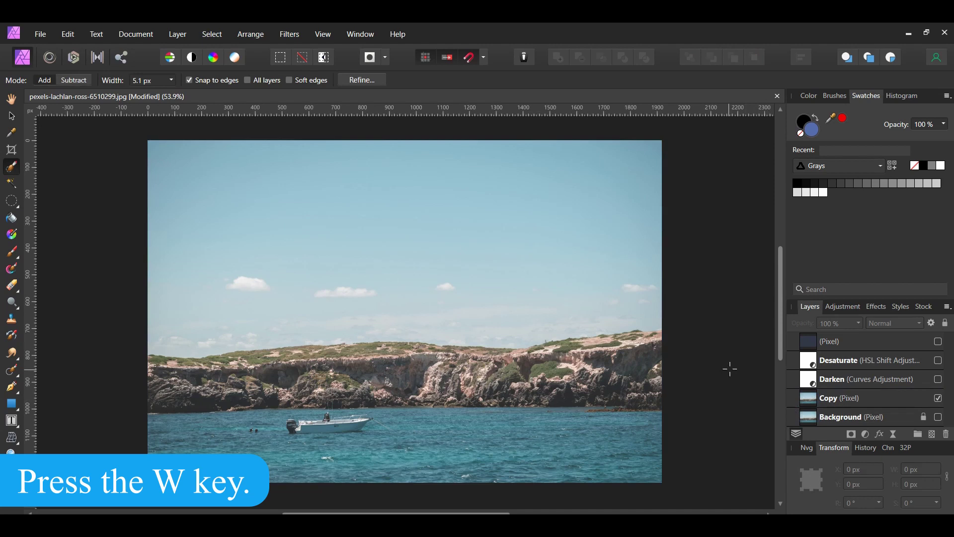
{"action": "left_click", "coordinate": [840, 405]}
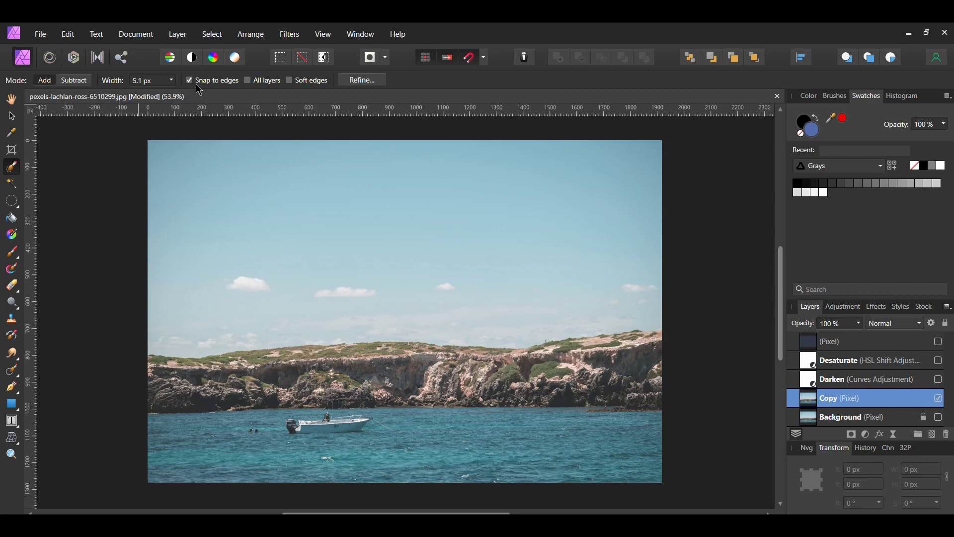
{"action": "key", "text": "bracketright"}
{"action": "key", "text": "bracketright"}
{"action": "key", "text": "bracketright"}
{"action": "key", "text": "bracketright"}
{"action": "key", "text": "bracketright"}
{"action": "mouse_move", "coordinate": [259, 179]}
{"action": "left_mouse_down"}
{"action": "mouse_move", "coordinate": [277, 187]}
{"action": "mouse_move", "coordinate": [372, 175]}
{"action": "mouse_move", "coordinate": [444, 185]}
{"action": "mouse_move", "coordinate": [496, 230]}
{"action": "mouse_move", "coordinate": [533, 314]}
{"action": "left_mouse_up"}
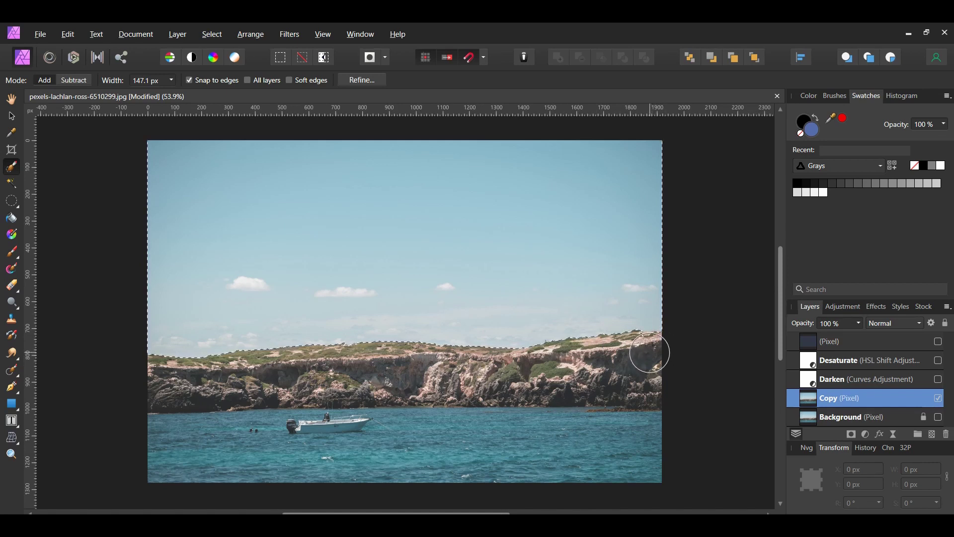
{"action": "key", "text": "bracketleft"}
{"action": "scroll", "coordinate": [656, 390], "scroll_direction": "down", "scroll_amount": 1}
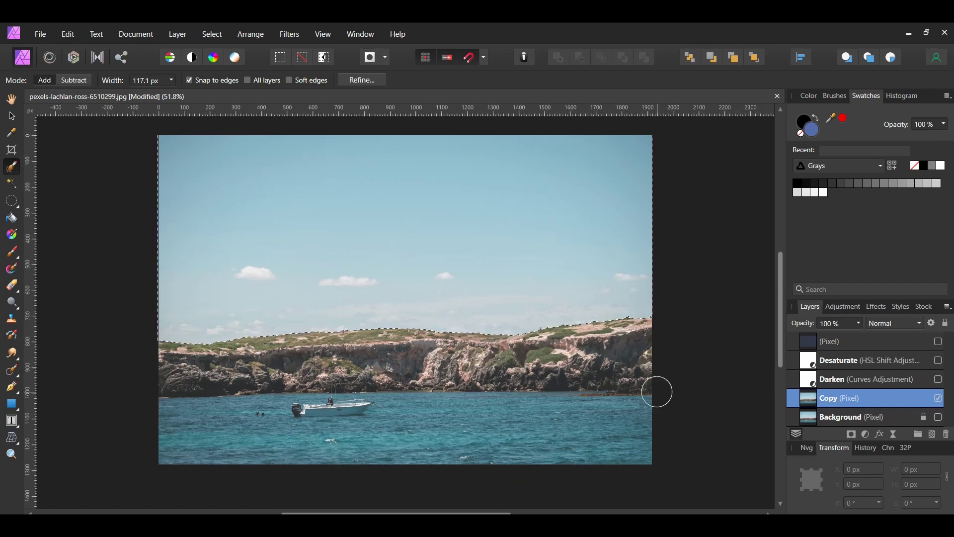
- Invert the pixel selection to cover the cliffs and sea instead of the sky
{"action": "key", "text": "ctrl+shift+i"}
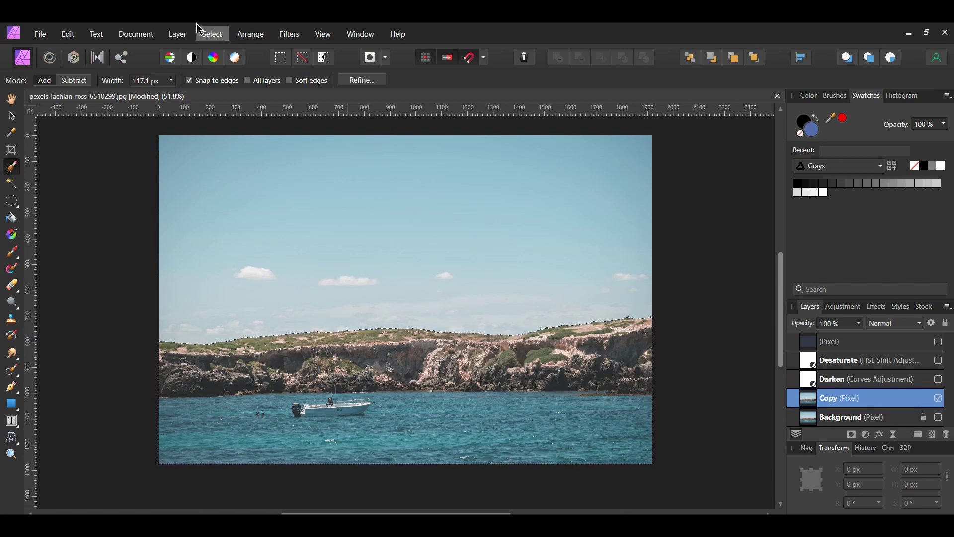
{"action": "left_click", "coordinate": [212, 35]}
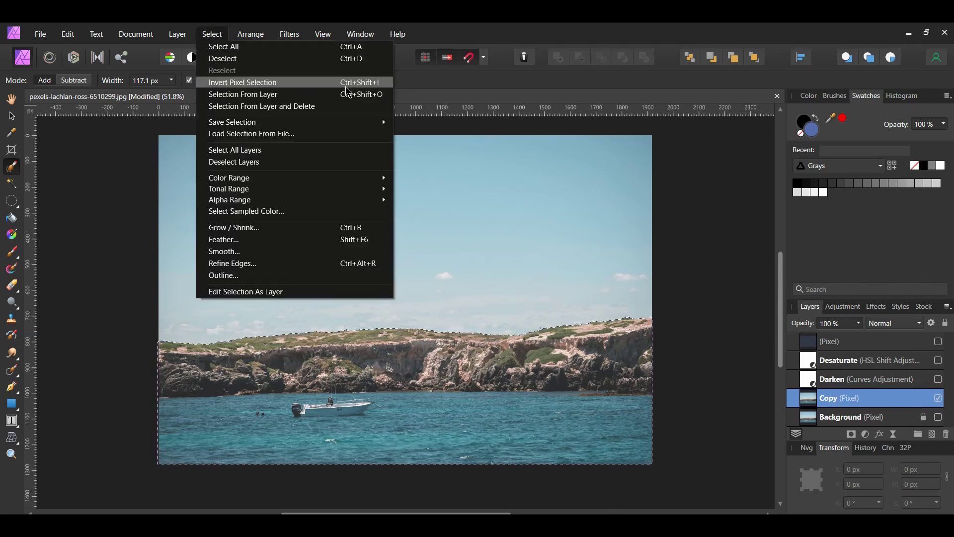
{"action": "left_click", "coordinate": [229, 89]}
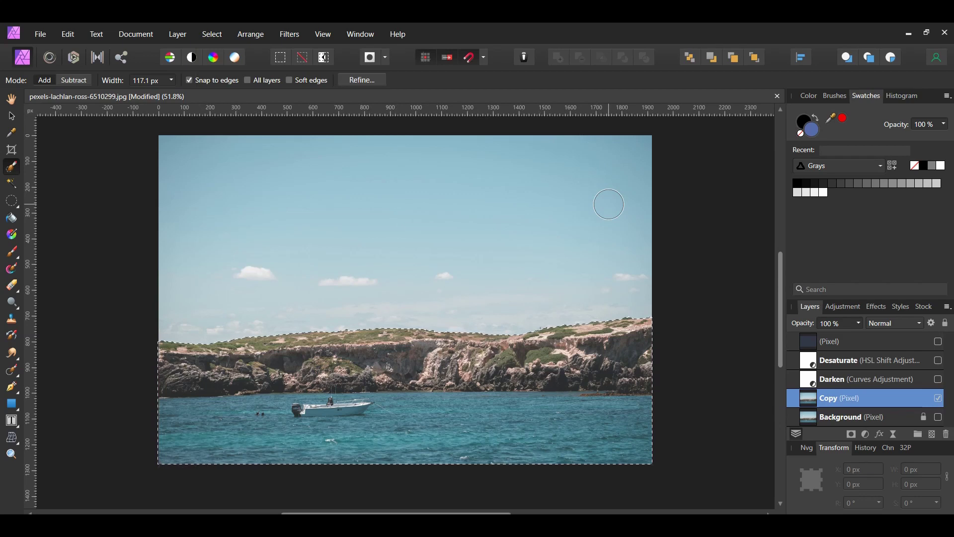
- Duplicate the selected cliffs and sea to a new layer named Lake, hide the Copy layer and clear the pixel selection
{"action": "key", "text": "ctrl+j"}
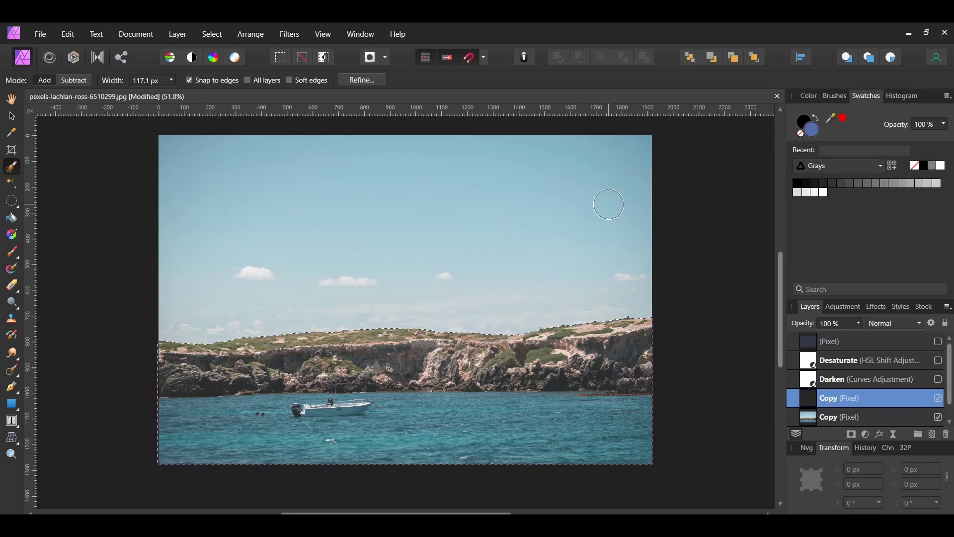
{"action": "double_click", "coordinate": [840, 399]}
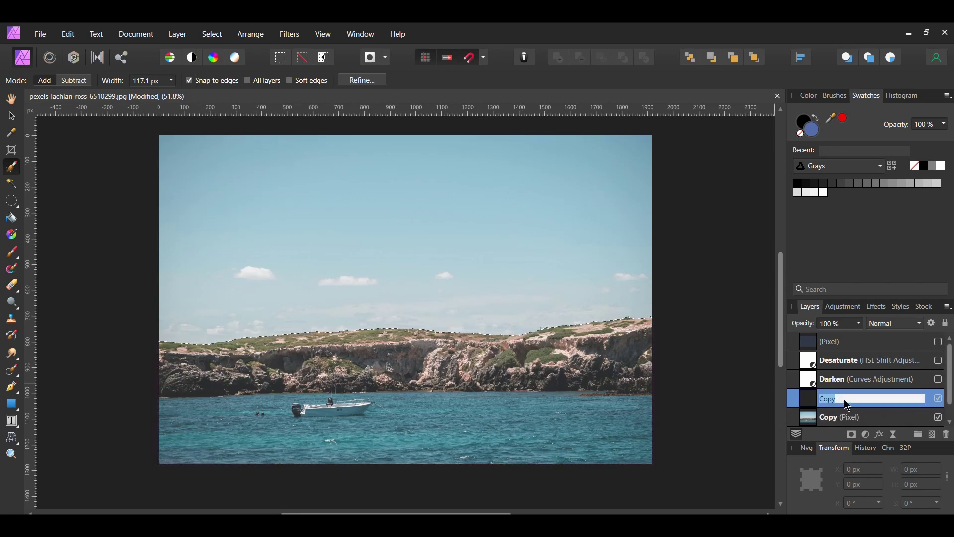
{"action": "type", "text": "Lake"}
{"action": "key", "text": "Return"}
{"action": "left_click", "coordinate": [939, 417]}
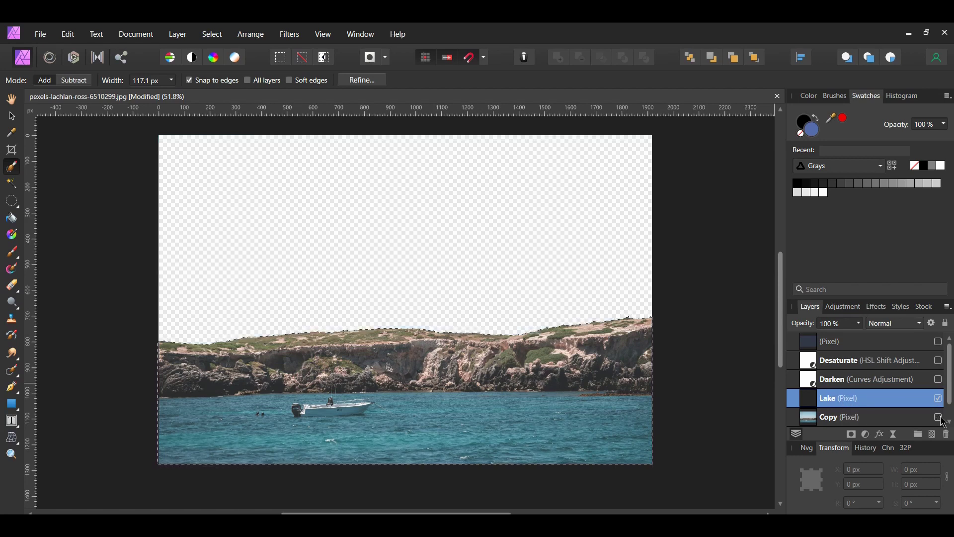
{"action": "key", "text": "ctrl+d"}
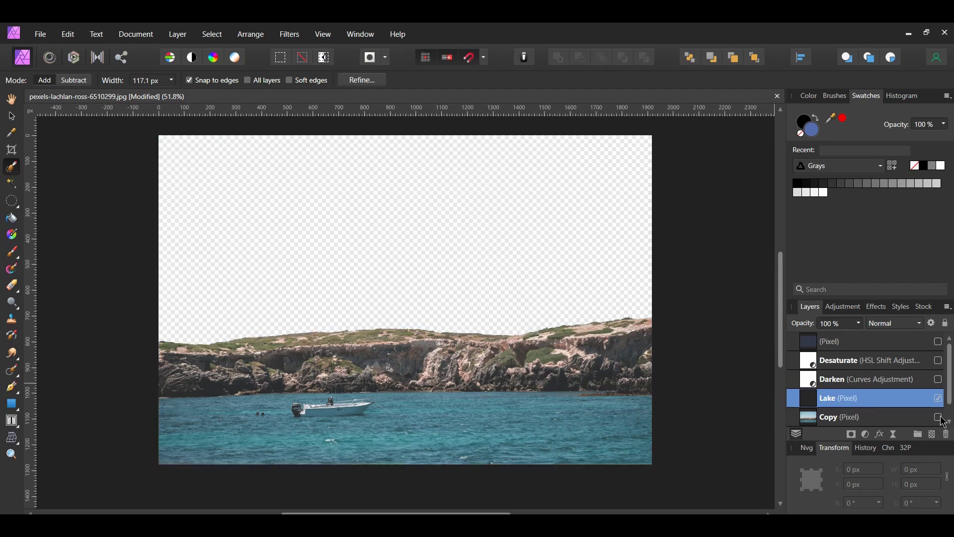
- Open the night-sky image pexels-dylan-5097215 and copy it into the boat photo as a layer above Lake
{"action": "left_click", "coordinate": [40, 34]}
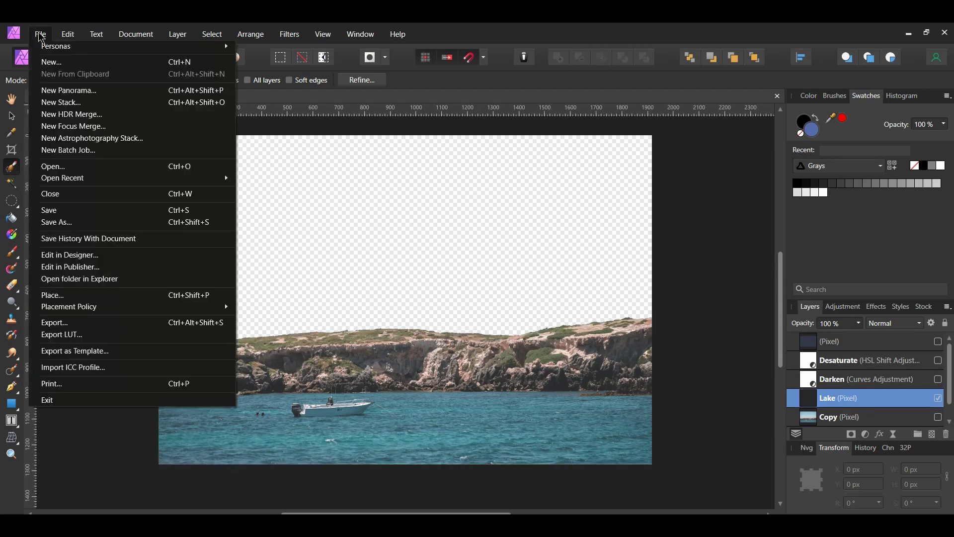
{"action": "left_click", "coordinate": [70, 166]}
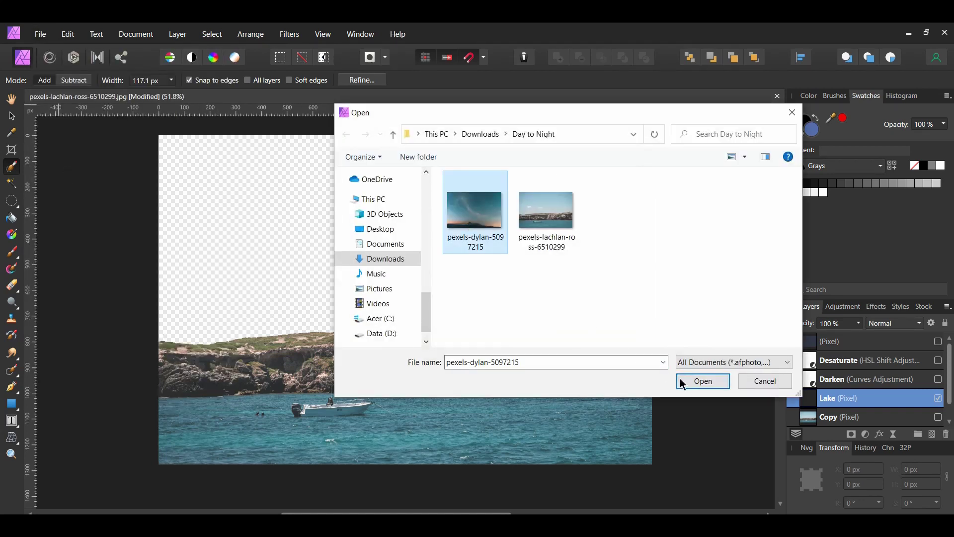
{"action": "left_click", "coordinate": [695, 383]}
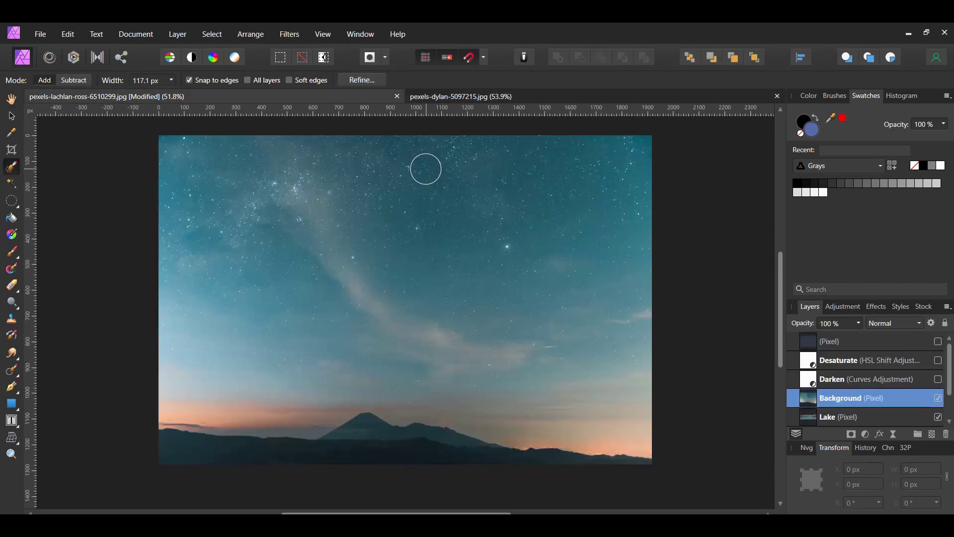
- Move the pasted starry image layer directly beneath the Lake layer and rename it Sky
{"action": "scroll", "coordinate": [792, 362], "scroll_direction": "down", "scroll_amount": 2}
{"action": "left_click_drag", "start_coordinate": [792, 362], "coordinate": [792, 397]}
{"action": "double_click", "coordinate": [847, 386]}
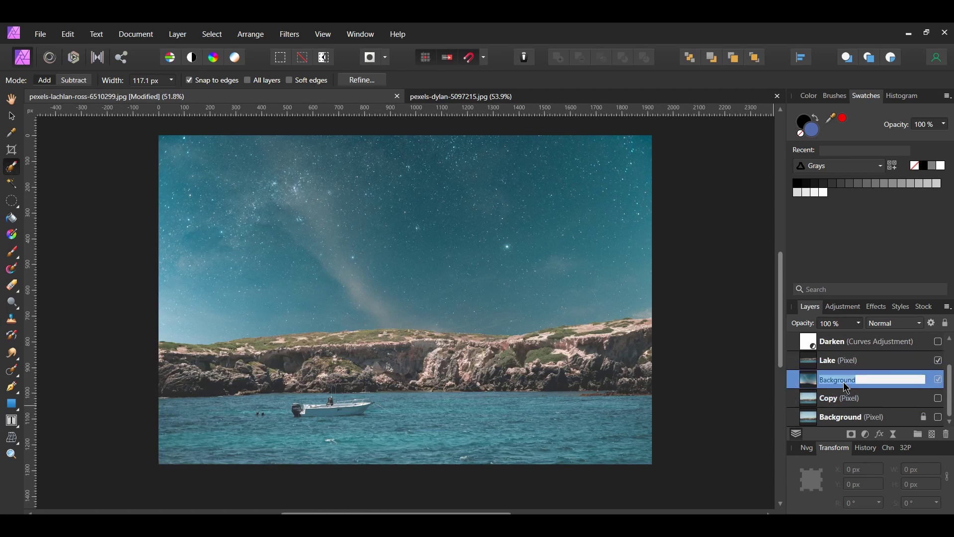
{"action": "type", "text": "Sky"}
{"action": "key", "text": "Return"}
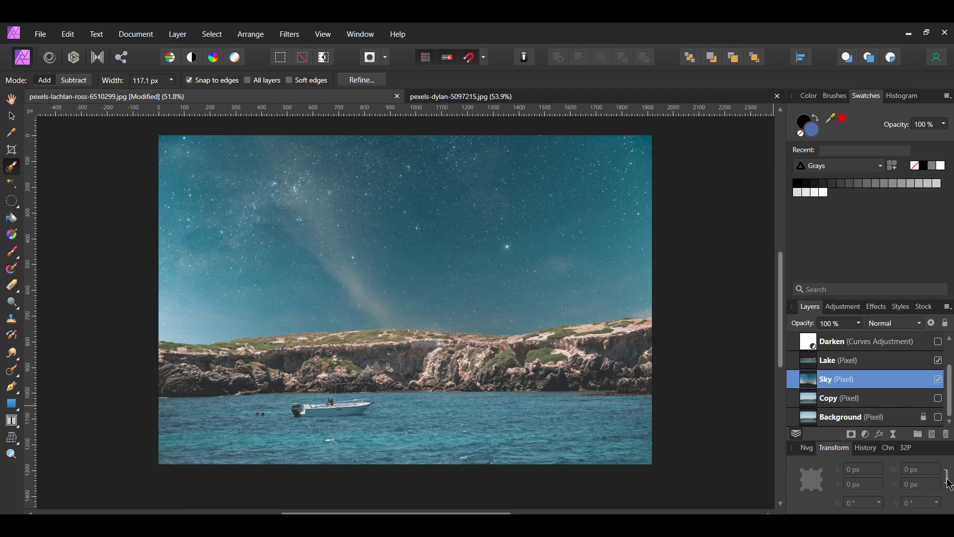
- Enlarge the Sky layer proportionally to about 3727 × 2487 px and position it at about X -1495, Y -537 px
{"action": "key", "text": "v"}
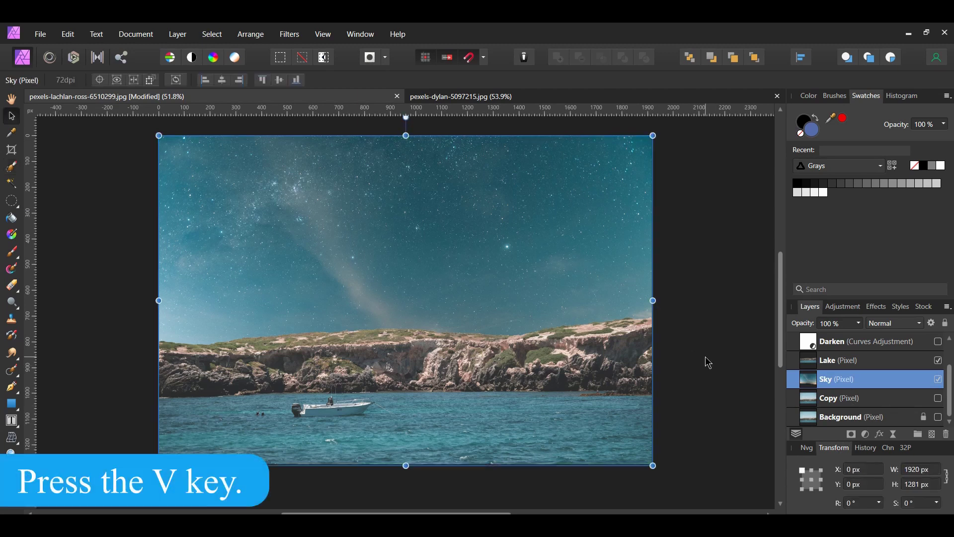
{"action": "scroll", "coordinate": [481, 355], "scroll_direction": "down", "scroll_amount": 2}
{"action": "left_click_drag", "start_coordinate": [172, 175], "coordinate": [130, 121]}
{"action": "left_click_drag", "start_coordinate": [416, 282], "coordinate": [400, 315]}
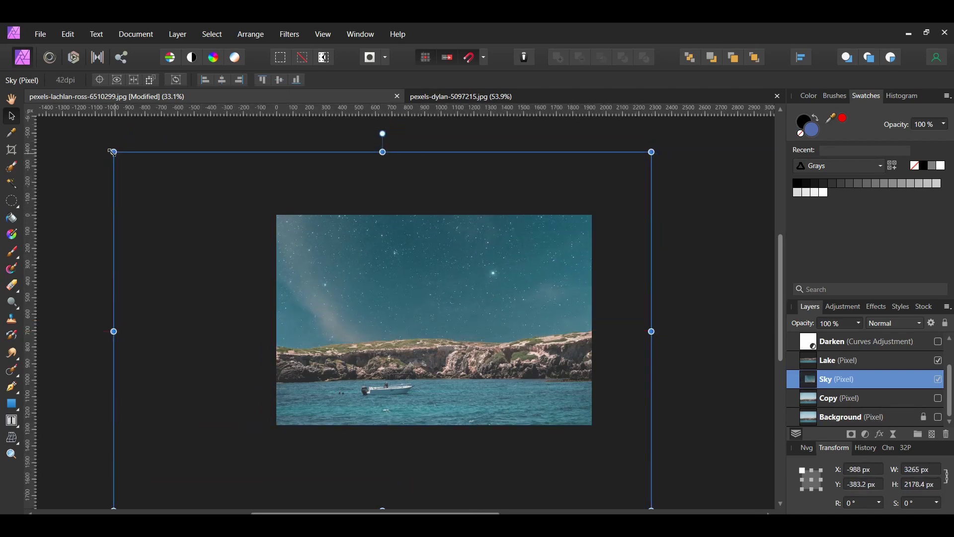
{"action": "left_click_drag", "start_coordinate": [113, 151], "coordinate": [100, 144]}
{"action": "scroll", "coordinate": [305, 258], "scroll_direction": "down", "scroll_amount": 1}
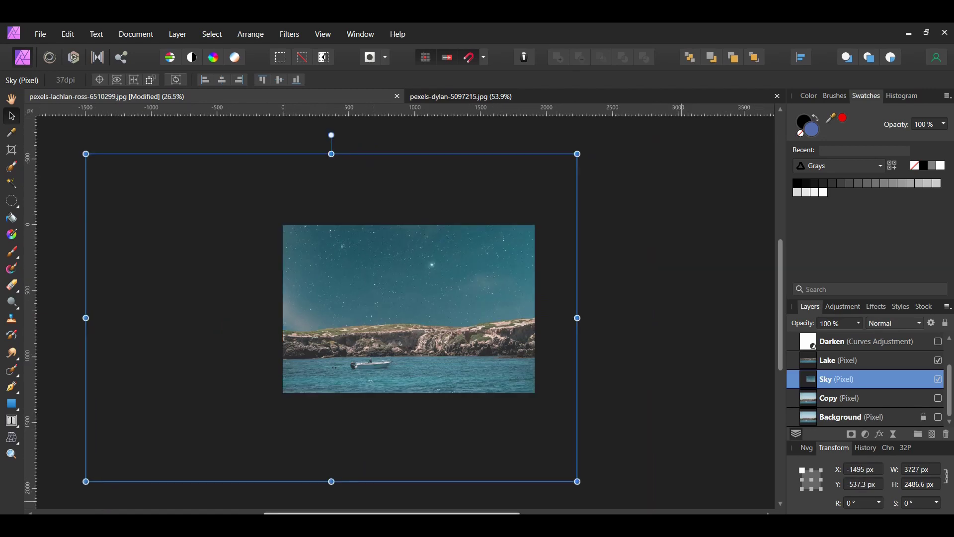
{"action": "left_click_drag", "start_coordinate": [421, 512], "coordinate": [398, 512]}
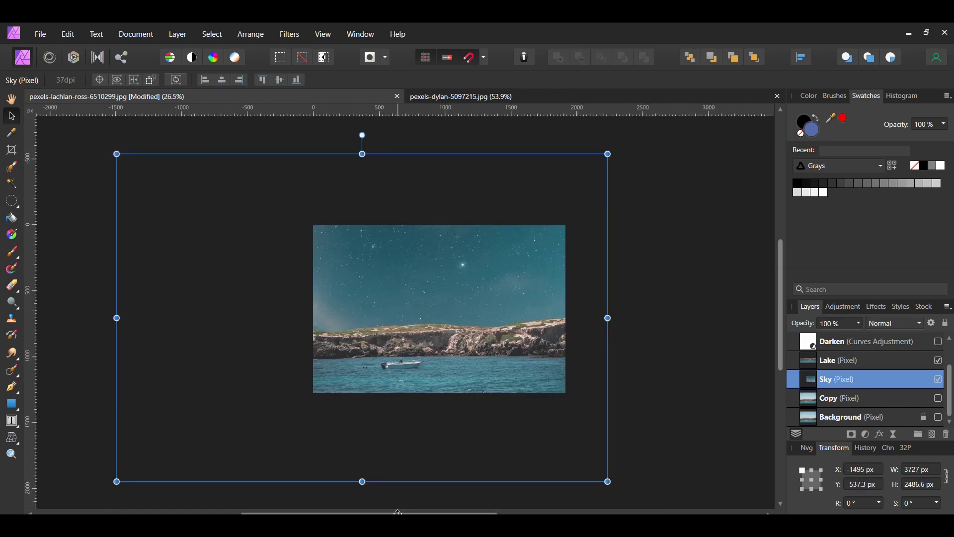
{"action": "key", "text": "ctrl+0"}
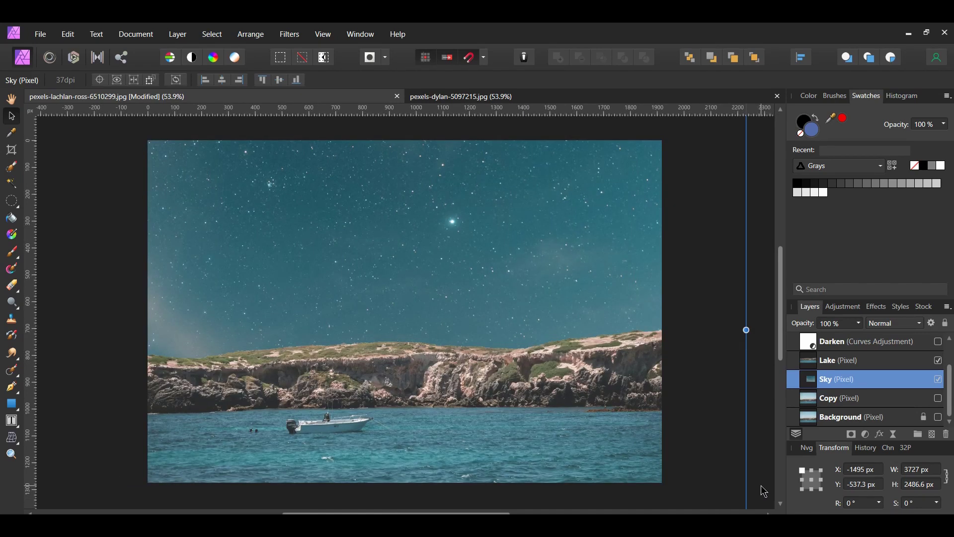
- Show the Darken, Desaturate and blue-filled layers together and deselect them
{"action": "scroll", "coordinate": [920, 383], "scroll_direction": "up", "scroll_amount": 1}
{"action": "left_click", "coordinate": [920, 384]}
{"action": "left_click", "coordinate": [904, 341], "text": "shift"}
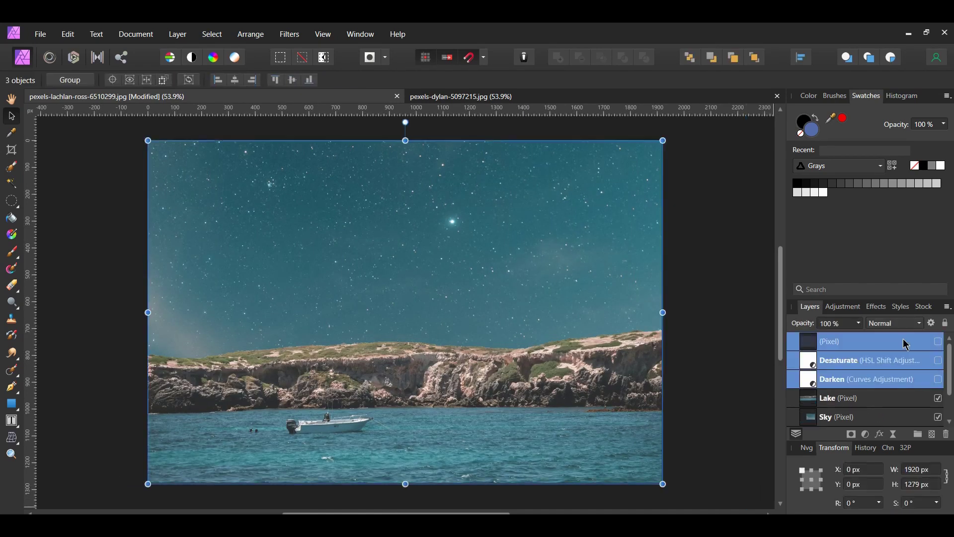
{"action": "left_click", "coordinate": [939, 343]}
{"action": "key", "text": "ctrl+d"}
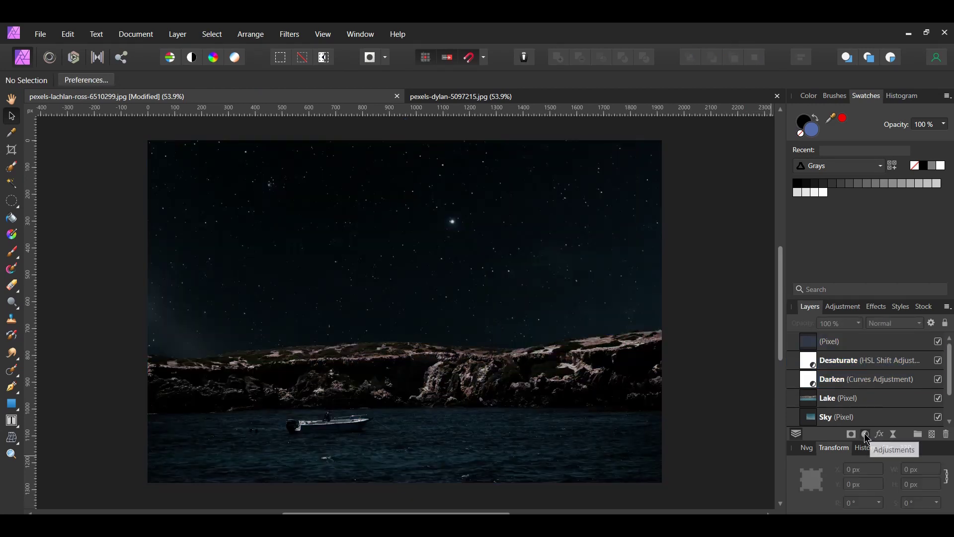
- Add a Brightness / Contrast adjustment with brightness 25% and contrast -4%, and compare the image with and without it
{"action": "left_click", "coordinate": [866, 435]}
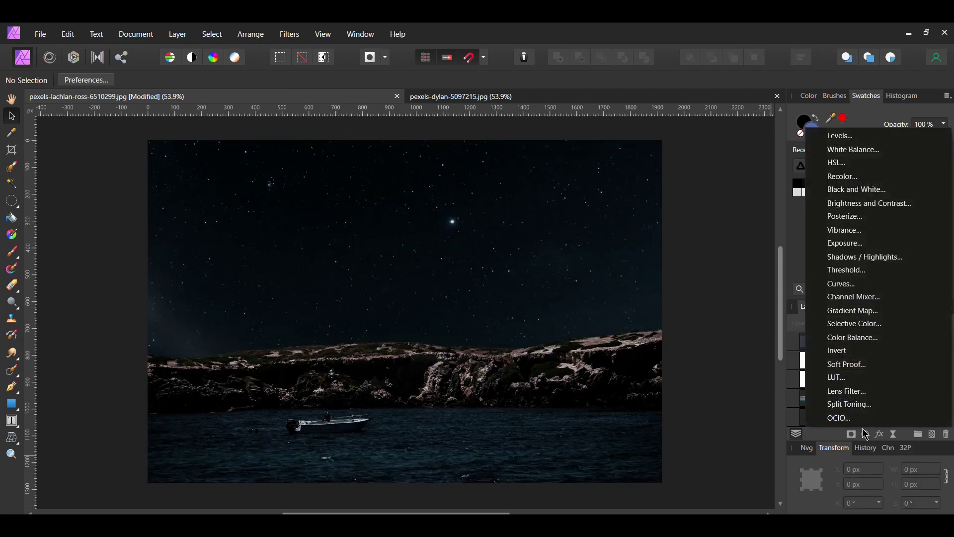
{"action": "left_click", "coordinate": [881, 209]}
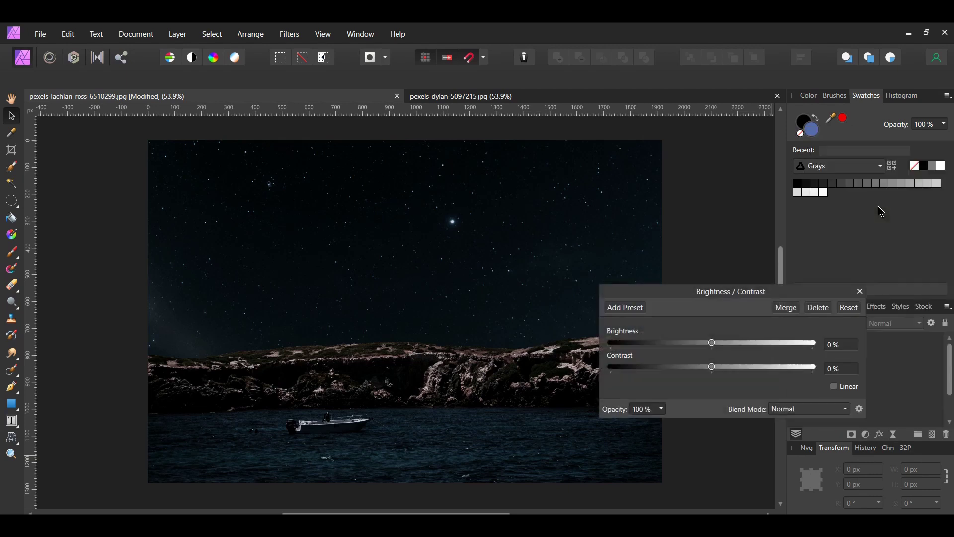
{"action": "left_click", "coordinate": [847, 345]}
{"action": "type", "text": "25"}
{"action": "key", "text": "Return"}
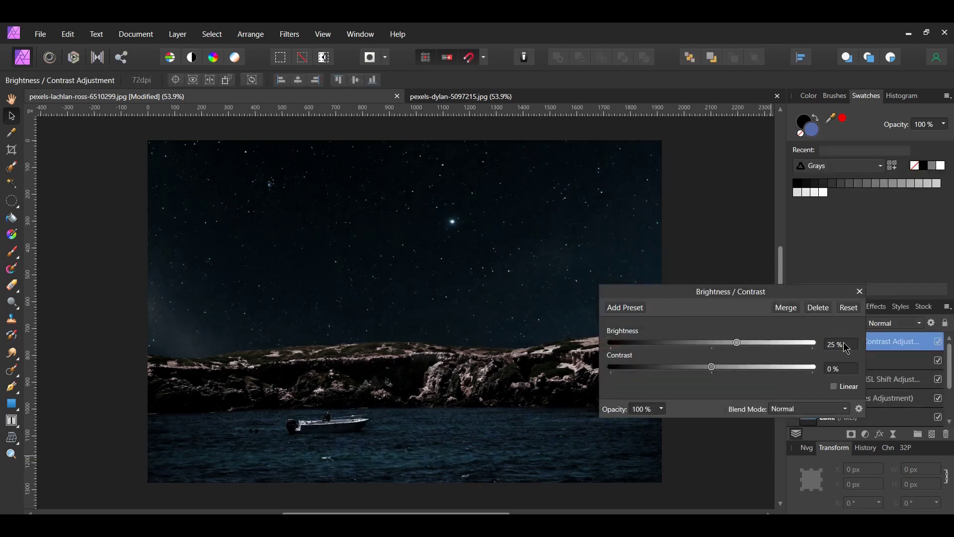
{"action": "left_click", "coordinate": [839, 369]}
{"action": "type", "text": "-4"}
{"action": "key", "text": "Return"}
{"action": "left_click", "coordinate": [860, 291]}
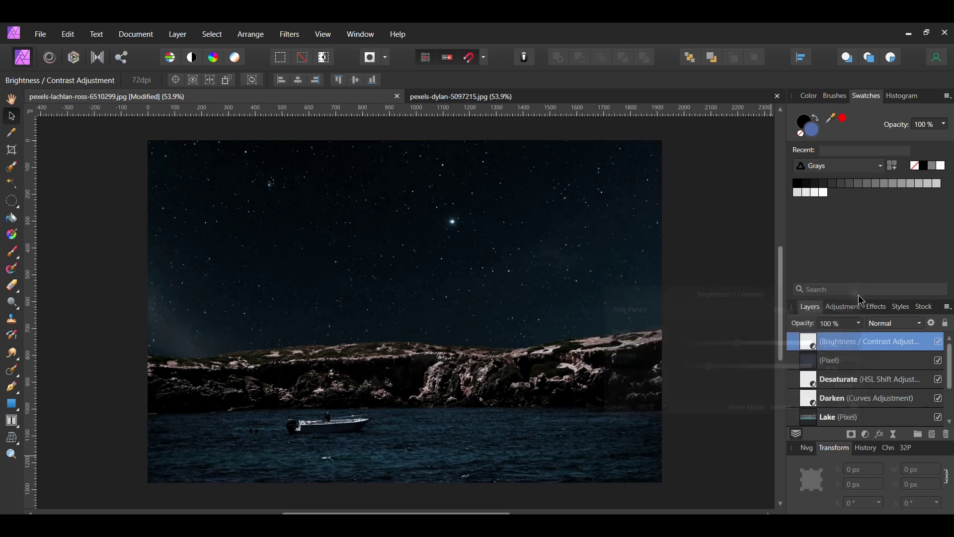
{"action": "left_click", "coordinate": [940, 343]}
- Merge the visible layers from Sky up to the Brightness / Contrast adjustment into a new layer named Method 1
{"action": "scroll", "coordinate": [850, 387], "scroll_direction": "down", "scroll_amount": 3}
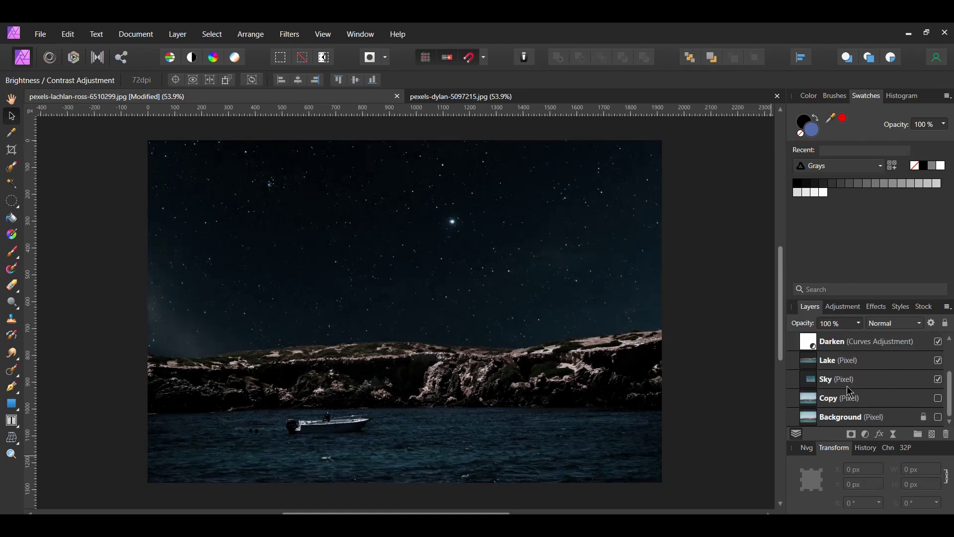
{"action": "left_click", "coordinate": [850, 379]}
{"action": "scroll", "coordinate": [864, 385], "scroll_direction": "up", "scroll_amount": 3}
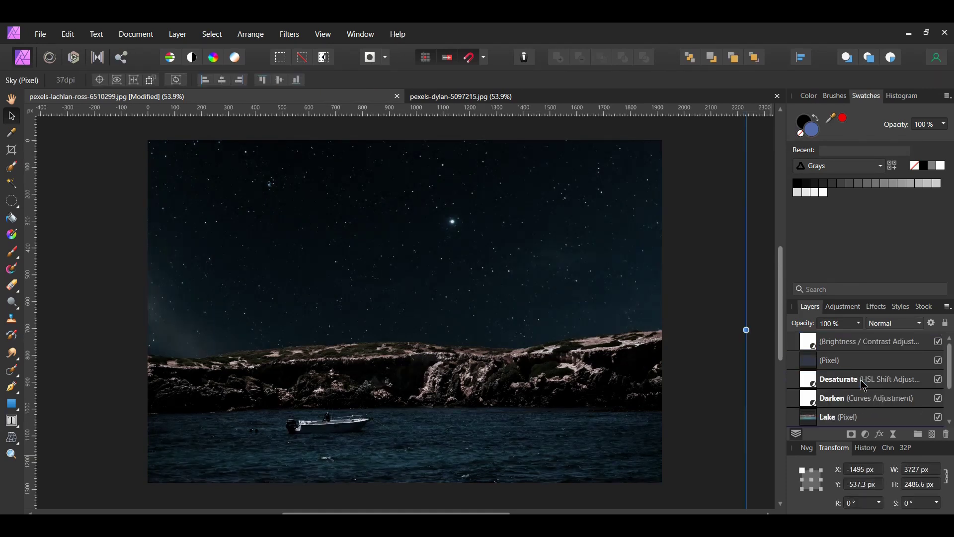
{"action": "left_click", "coordinate": [857, 341], "text": "shift"}
{"action": "scroll", "coordinate": [855, 398], "scroll_direction": "down", "scroll_amount": 3}
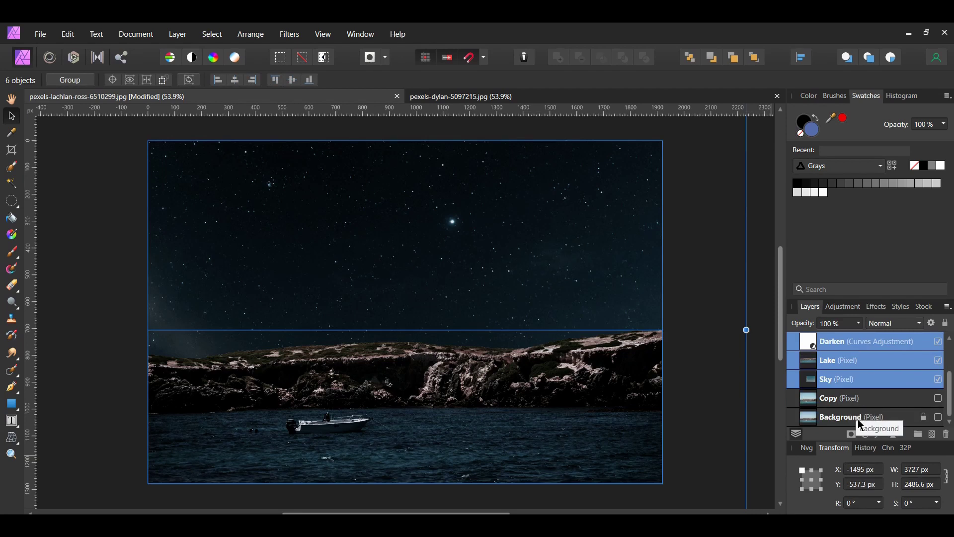
{"action": "scroll", "coordinate": [860, 423], "scroll_direction": "up", "scroll_amount": 3}
{"action": "right_click", "coordinate": [865, 370]}
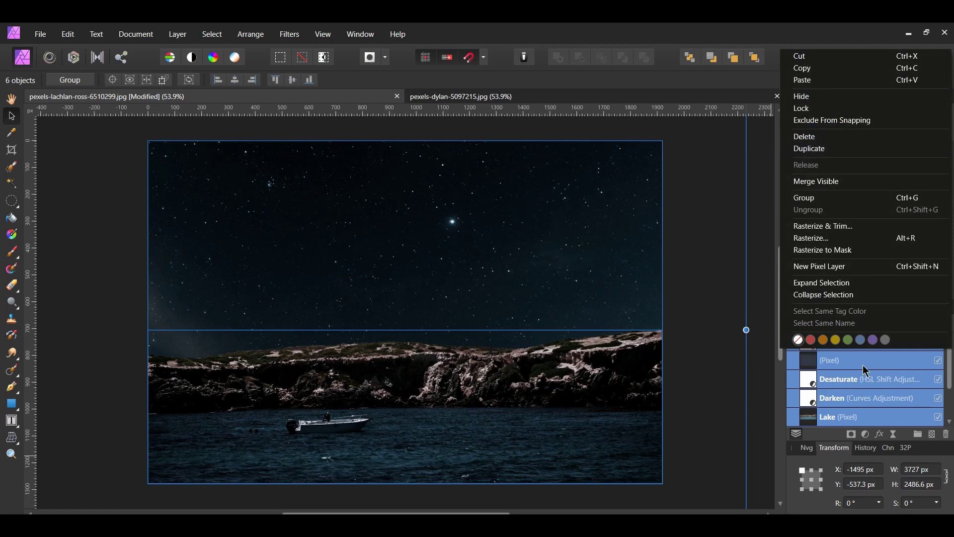
{"action": "left_click", "coordinate": [848, 181]}
{"action": "double_click", "coordinate": [868, 342]}
{"action": "type", "text": "Method 1"}
{"action": "key", "text": "Return"}
- Group the layers from Sky up to the Brightness / Contrast adjustment, leaving out the merged Method 1 layer
{"action": "scroll", "coordinate": [868, 349], "scroll_direction": "down", "scroll_amount": 3}
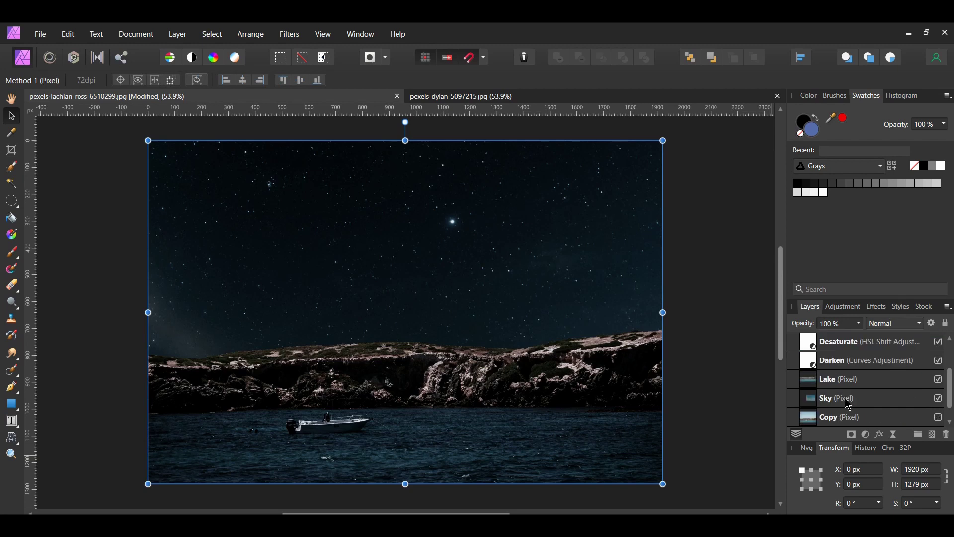
{"action": "left_click", "coordinate": [845, 397]}
{"action": "scroll", "coordinate": [848, 403], "scroll_direction": "up", "scroll_amount": 3}
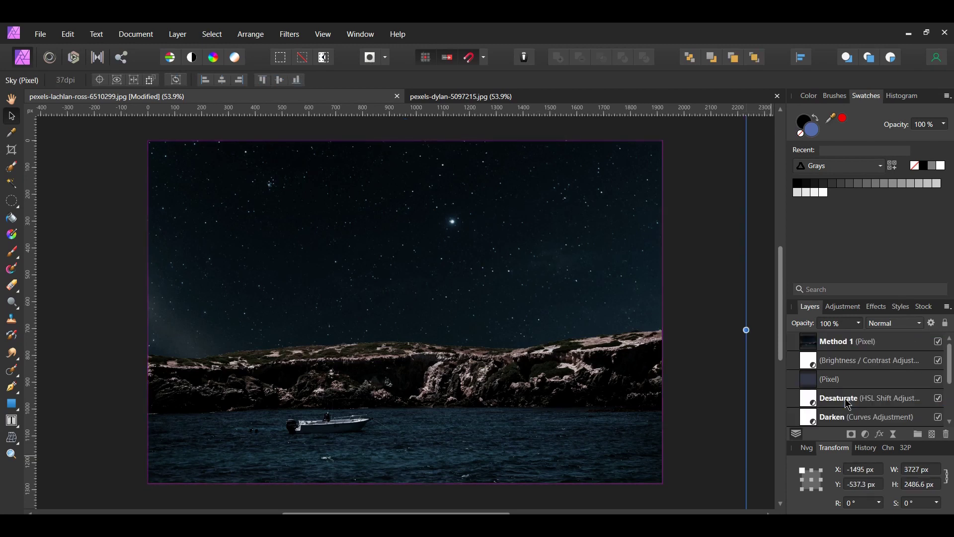
{"action": "left_click", "coordinate": [851, 366], "text": "shift"}
{"action": "key", "text": "ctrl+g"}
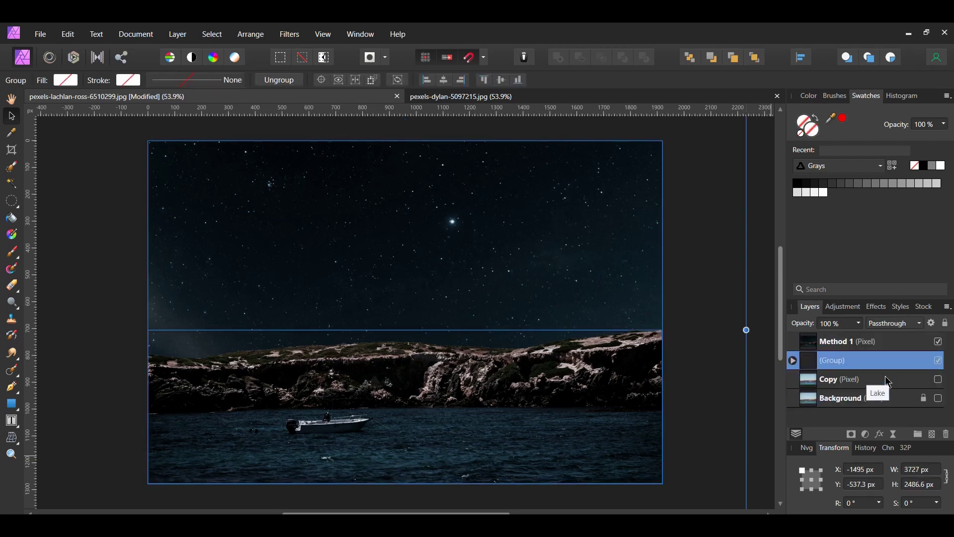
- Name the new group Method 1 and move the merged Method 1 pixel layer inside it
{"action": "double_click", "coordinate": [851, 360]}
{"action": "type", "text": "Method 1"}
{"action": "key", "text": "Return"}
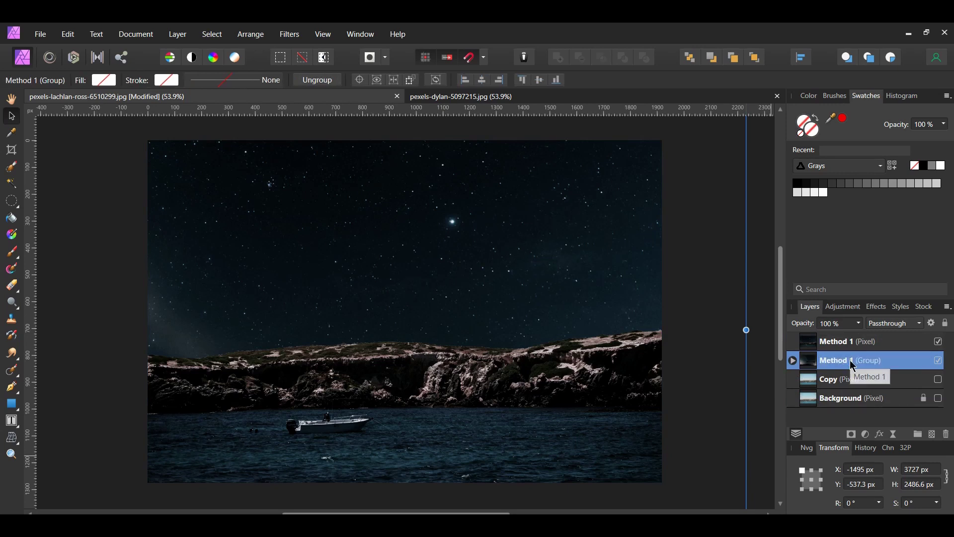
{"action": "left_click", "coordinate": [802, 341]}
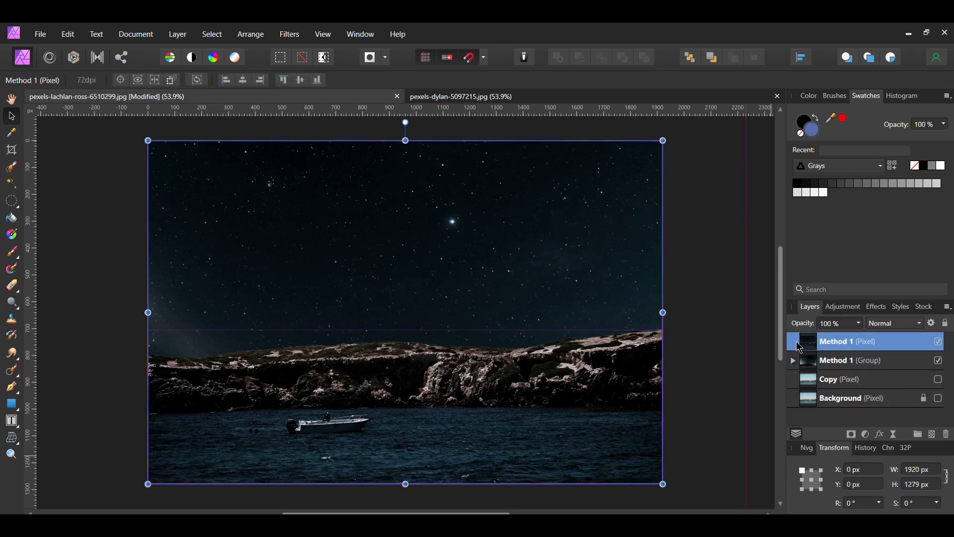
{"action": "left_click_drag", "start_coordinate": [803, 342], "coordinate": [826, 362]}
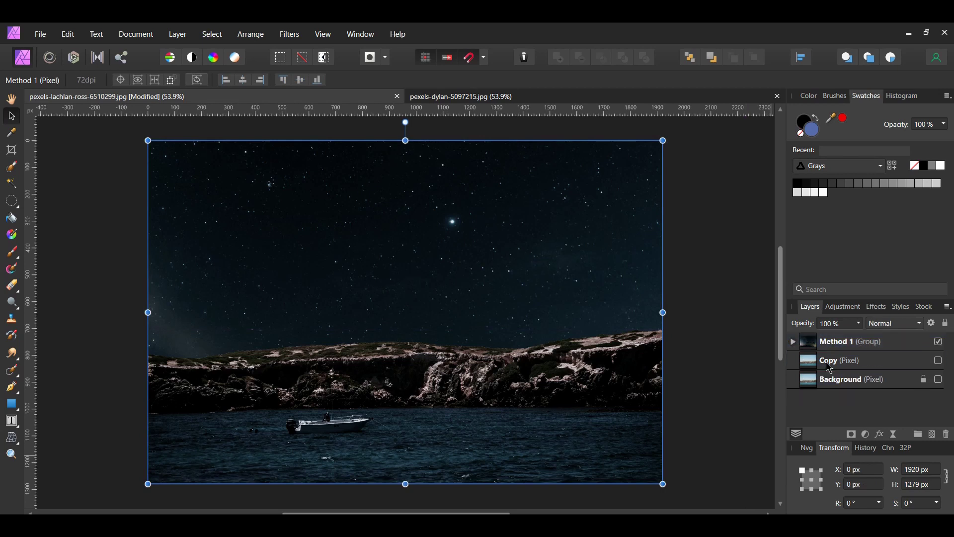
- Show the Background layer and toggle the Method 1 group to compare the daytime original with the night version
{"action": "left_click", "coordinate": [938, 380]}
{"action": "left_click", "coordinate": [938, 342]}
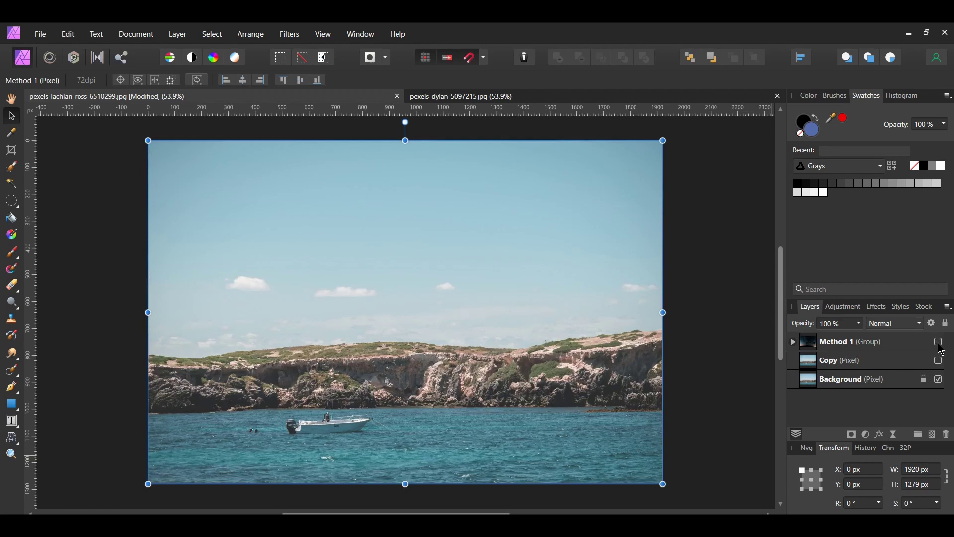
{"action": "left_click", "coordinate": [939, 342]}
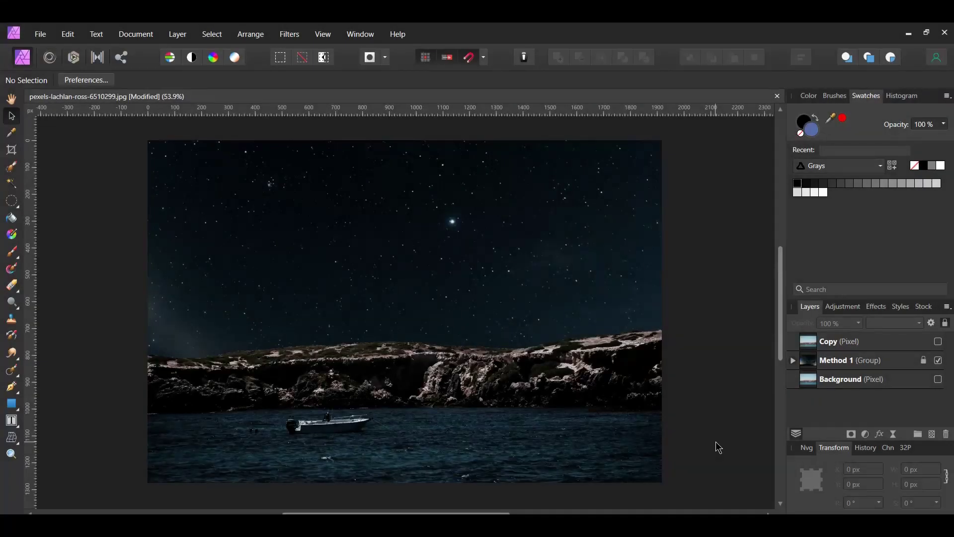
- Hide the Method 1 group, show the Background layer and delete the Copy layer
{"action": "left_click", "coordinate": [939, 361]}
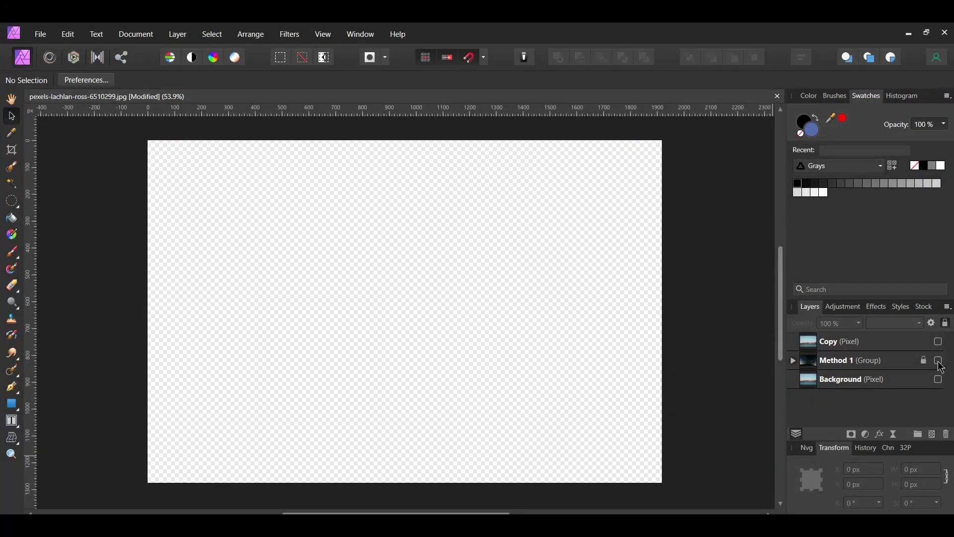
{"action": "left_click", "coordinate": [939, 380]}
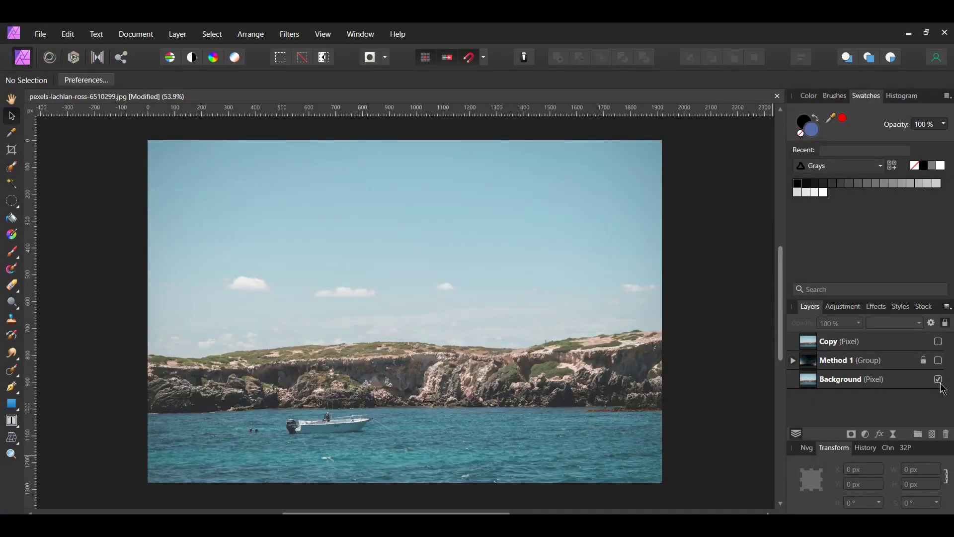
{"action": "left_click", "coordinate": [878, 341]}
{"action": "key", "text": "Delete"}
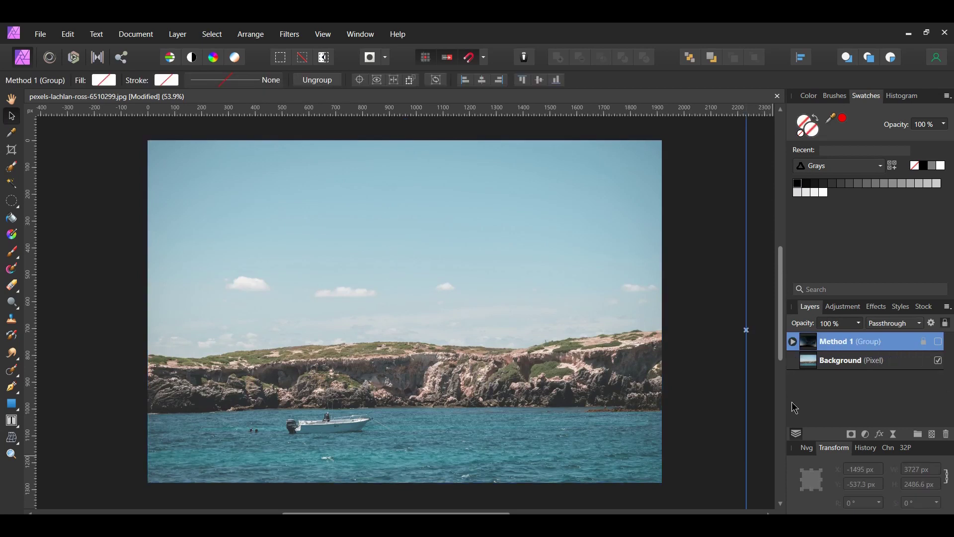
- Select the whole sky on the Background layer with an enlarged Selection Brush
{"action": "left_click", "coordinate": [841, 364]}
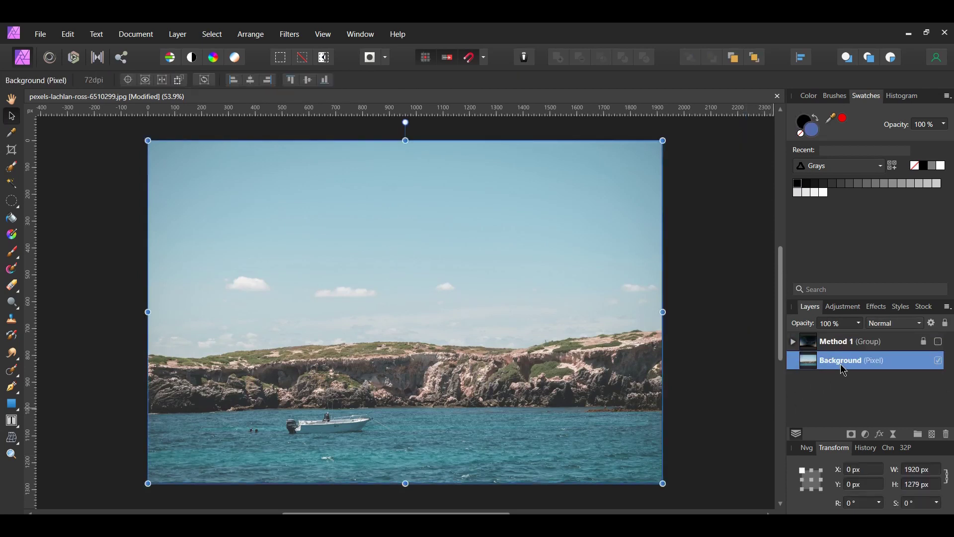
{"action": "key", "text": "w"}
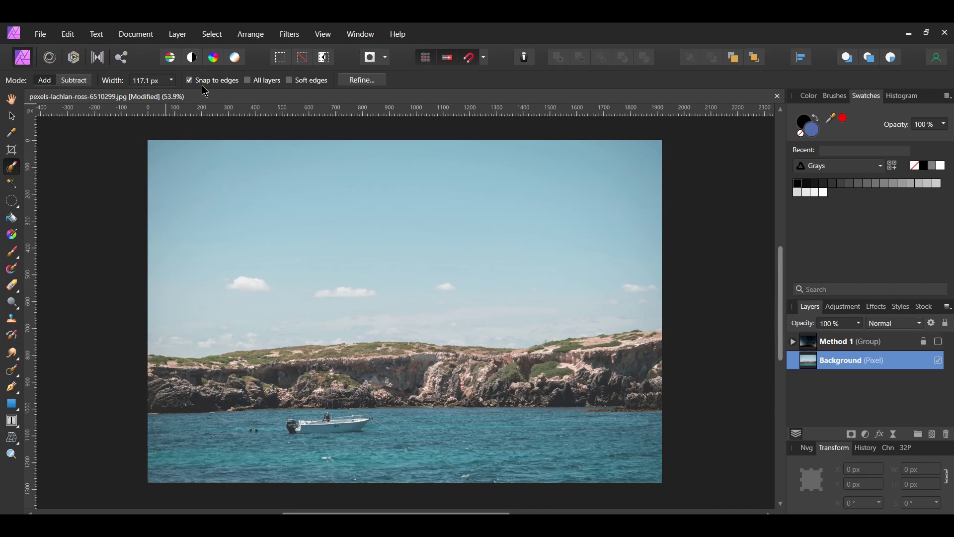
{"action": "key", "text": "bracketright"}
{"action": "key", "text": "bracketright"}
{"action": "key", "text": "bracketright"}
{"action": "mouse_move", "coordinate": [497, 209]}
{"action": "left_mouse_down"}
{"action": "mouse_move", "coordinate": [553, 241]}
{"action": "mouse_move", "coordinate": [494, 214]}
{"action": "mouse_move", "coordinate": [363, 196]}
{"action": "mouse_move", "coordinate": [260, 162]}
{"action": "left_mouse_up"}
- Invert the selection to cover the cliffs and sea, and refine it for output to a new layer with mask
{"action": "key", "text": "bracketleft"}
{"action": "key", "text": "bracketleft"}
{"action": "key", "text": "ctrl+shift+i"}
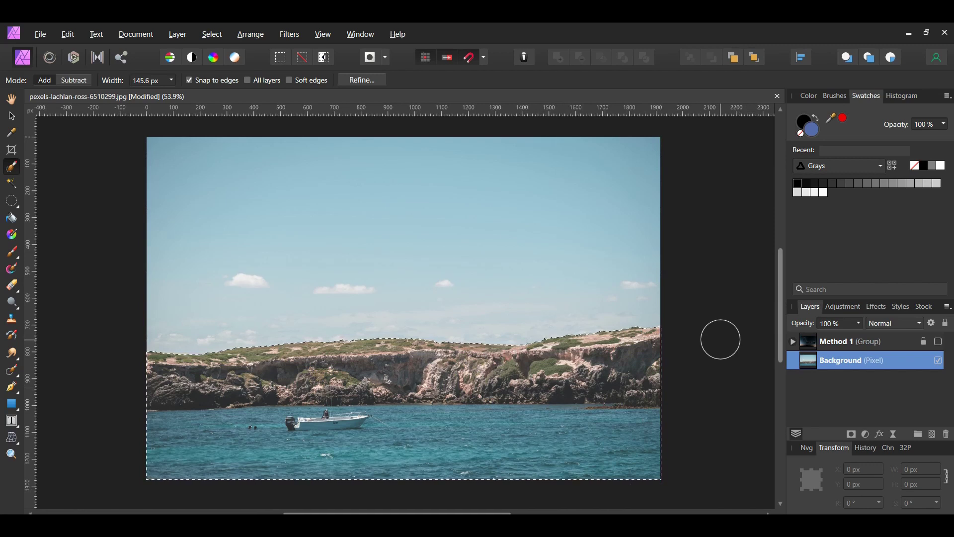
{"action": "left_click", "coordinate": [365, 80]}
{"action": "left_click", "coordinate": [564, 416]}
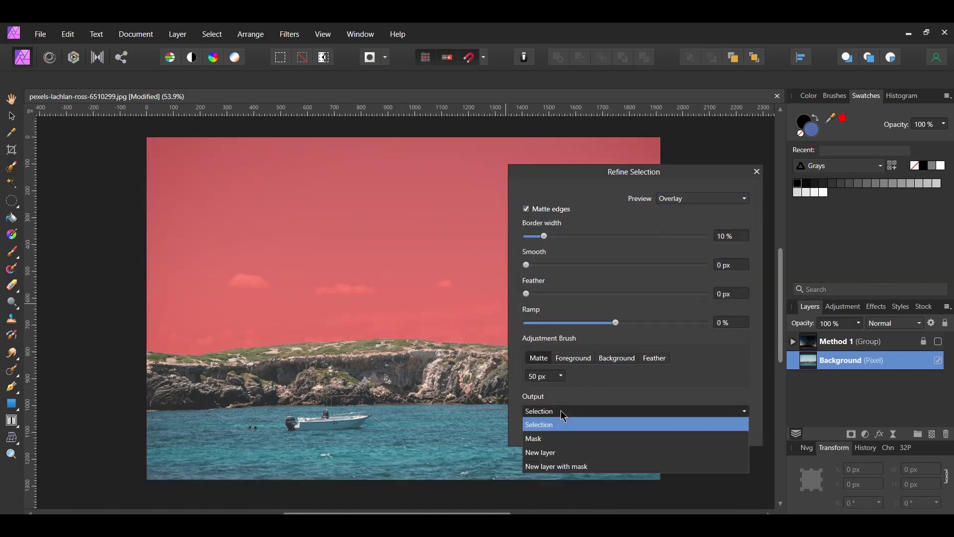
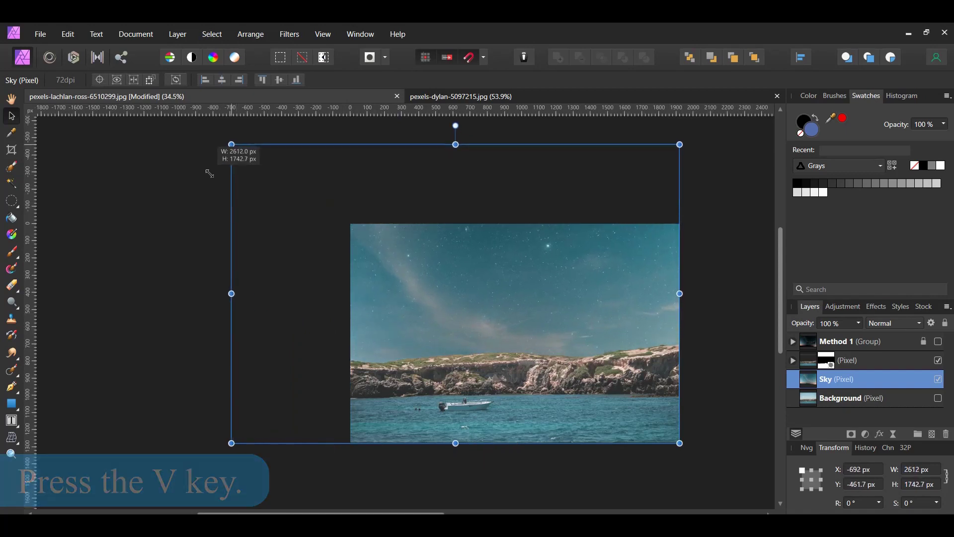
- Enlarge the Sky layer to about 3872 × 2583 px and shift it down and left behind the cliffs
{"action": "key", "text": "ctrl+z"}
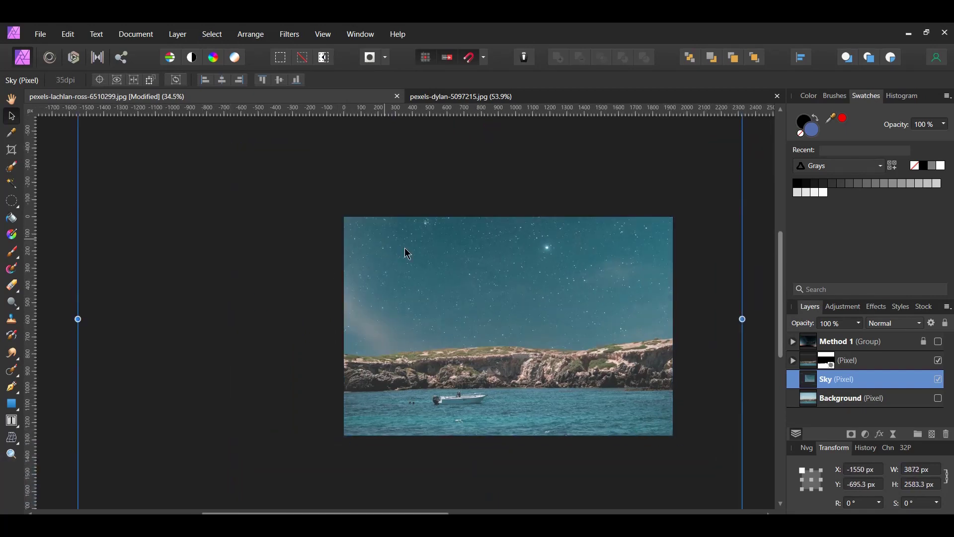
{"action": "left_click_drag", "start_coordinate": [492, 285], "coordinate": [471, 308]}
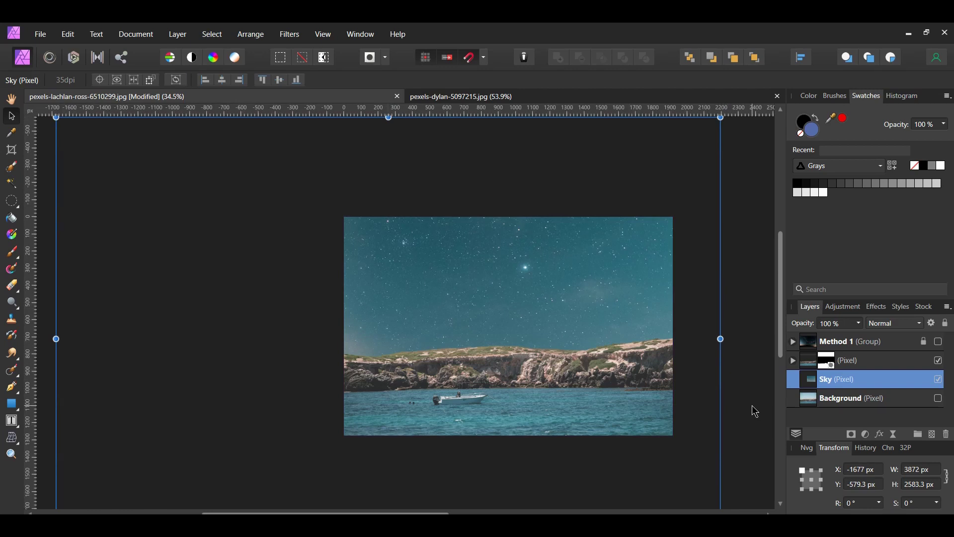
- Add a Curves adjustment and nest it inside the Sky layer
{"action": "scroll", "coordinate": [755, 411], "scroll_direction": "up", "scroll_amount": 2}
{"action": "left_click", "coordinate": [866, 435]}
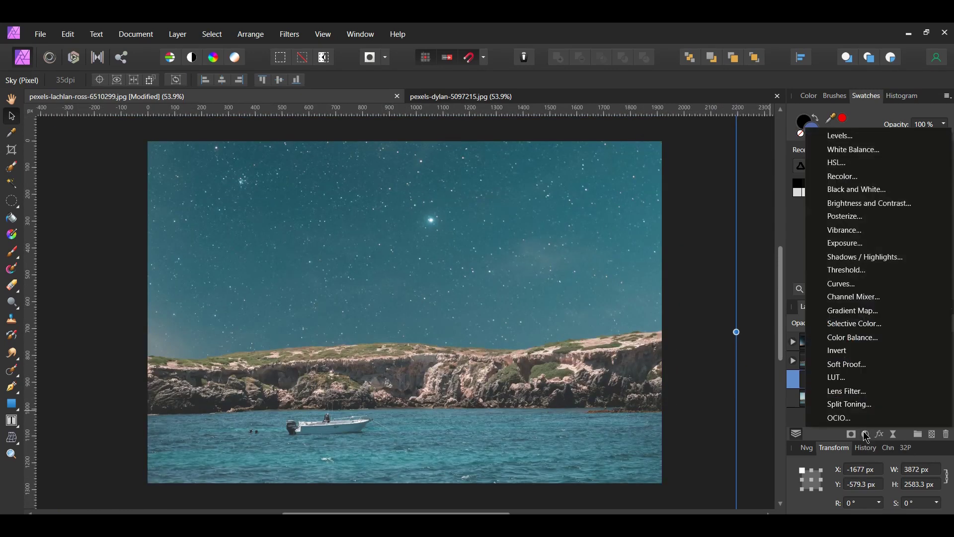
{"action": "left_click", "coordinate": [851, 284]}
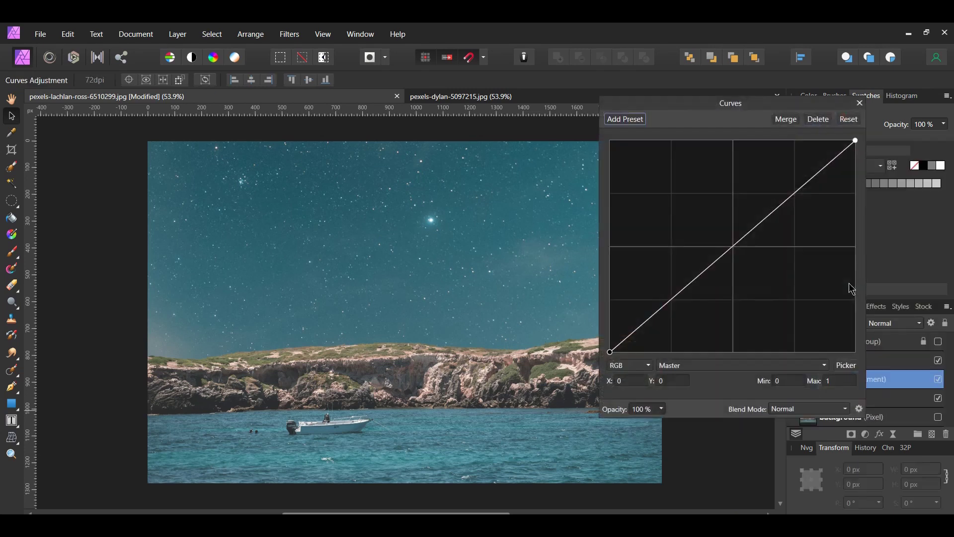
{"action": "left_click_drag", "start_coordinate": [710, 102], "coordinate": [647, 81]}
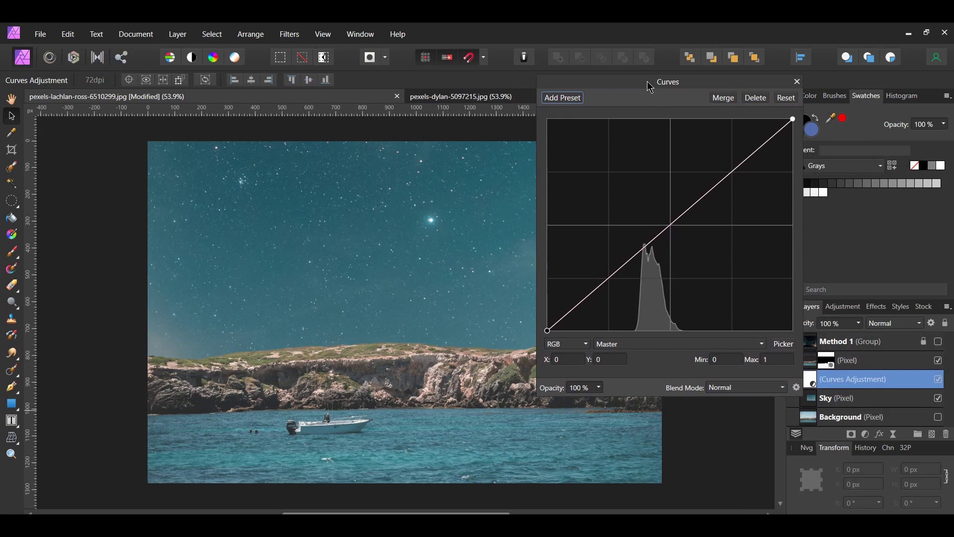
{"action": "left_click_drag", "start_coordinate": [647, 82], "coordinate": [600, 72]}
{"action": "left_click_drag", "start_coordinate": [855, 380], "coordinate": [848, 404]}
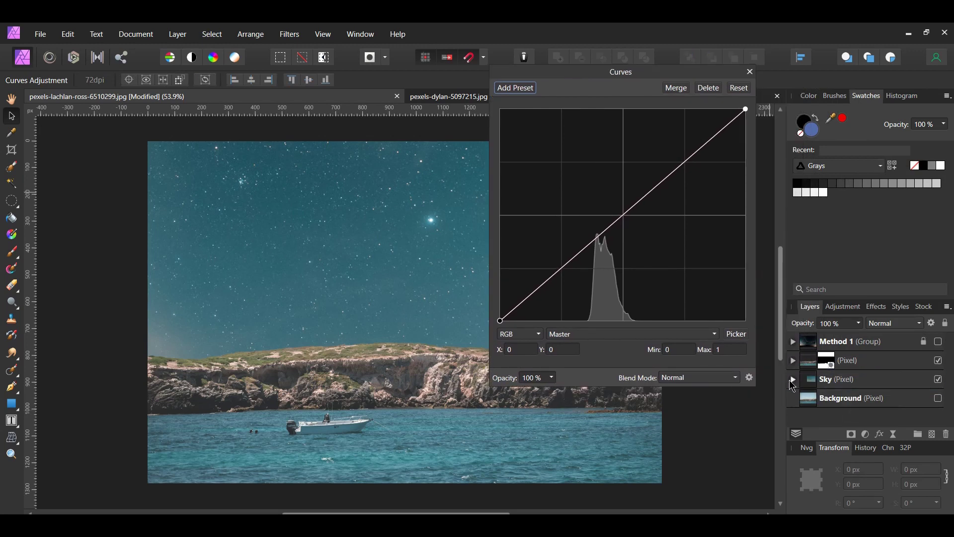
{"action": "left_click", "coordinate": [793, 381]}
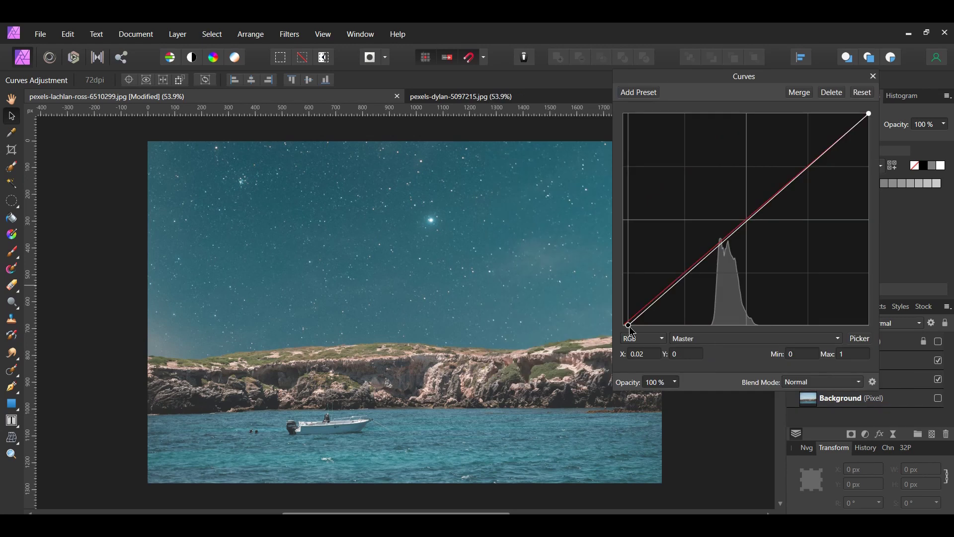
- Darken the sky in Curves by moving the black point to about X 0.215 and adding a midpoint near X 0.507, Y 0.339
{"action": "left_click_drag", "start_coordinate": [626, 327], "coordinate": [678, 329]}
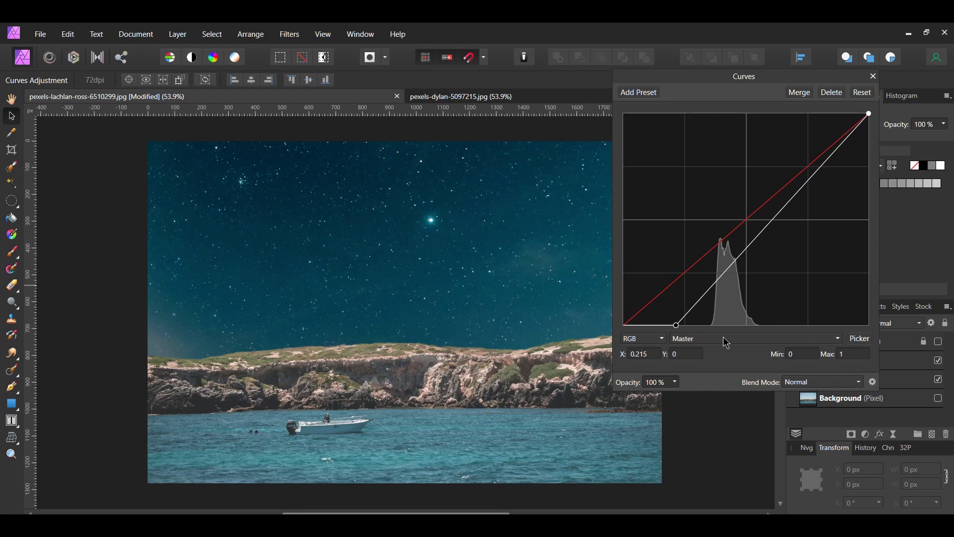
{"action": "left_click", "coordinate": [749, 244]}
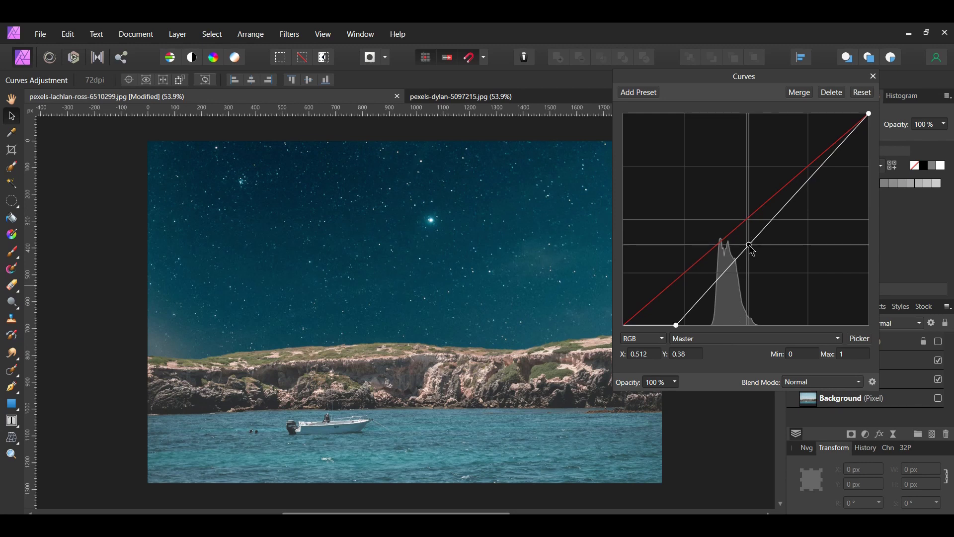
{"action": "left_click_drag", "start_coordinate": [750, 248], "coordinate": [749, 255]}
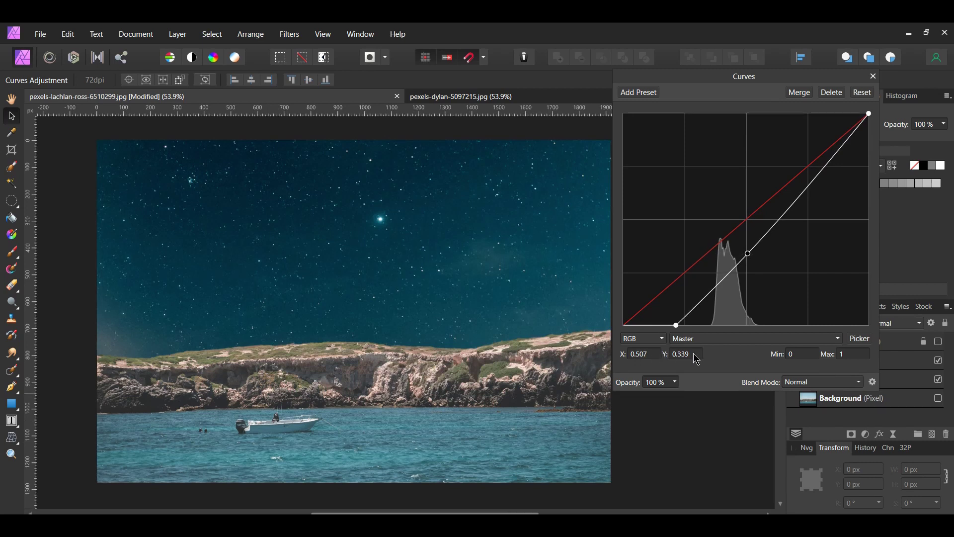
{"action": "left_click", "coordinate": [873, 76]}
- Toggle the Curves adjustment's visibility to compare the sky with and without it
{"action": "left_click", "coordinate": [941, 403]}
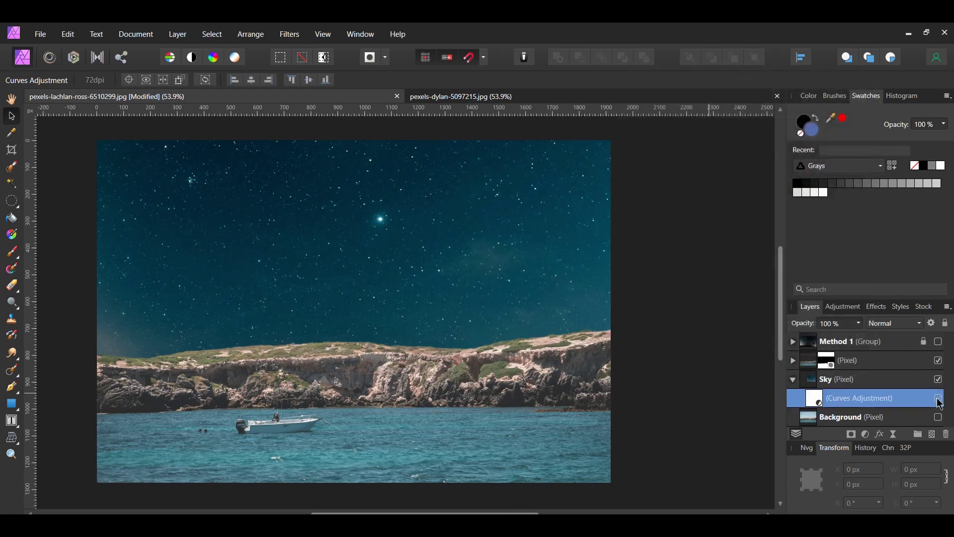
{"action": "left_click", "coordinate": [940, 400]}
{"action": "left_click", "coordinate": [940, 400]}
{"action": "key", "text": "Delete"}
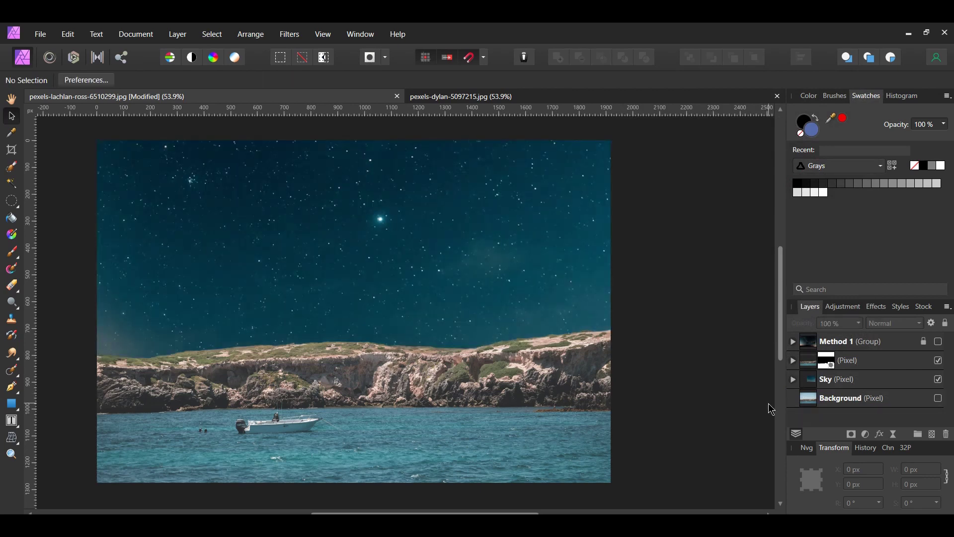
- Add an empty pixel layer above the others and sample a dark teal from the starry sky with the Color Picker
{"action": "left_click", "coordinate": [933, 435]}
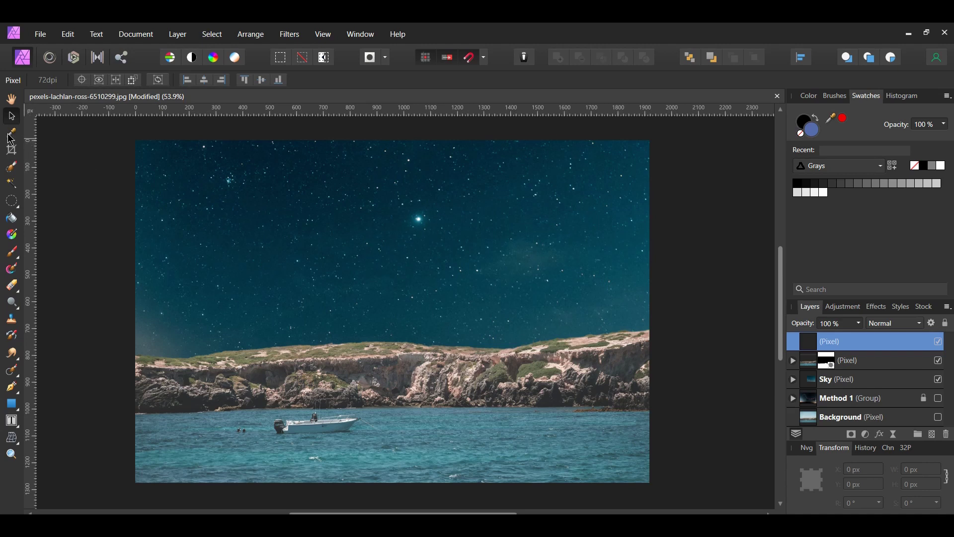
{"action": "left_click", "coordinate": [11, 133]}
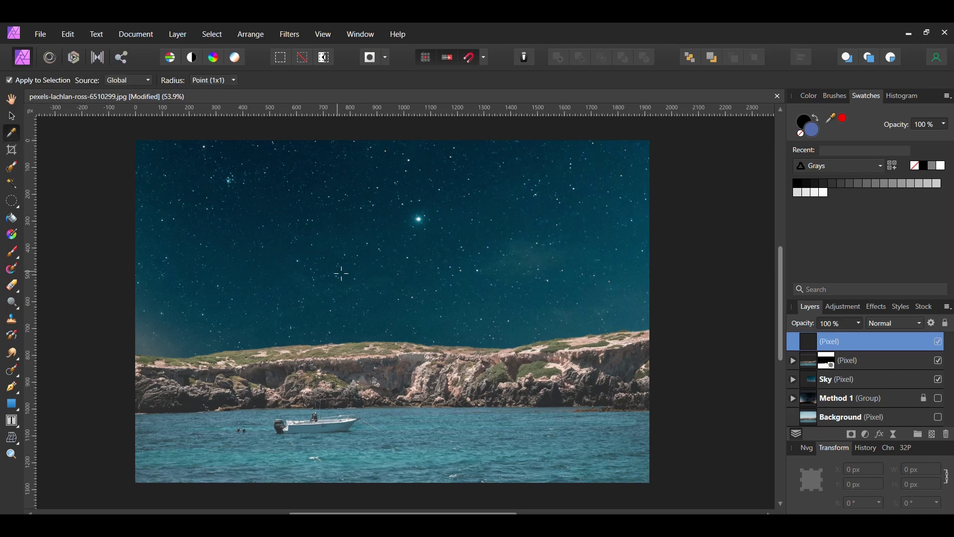
{"action": "left_click", "coordinate": [395, 294]}
- Fill the empty top pixel layer with the sampled teal, then hide and deselect that layer
{"action": "left_click", "coordinate": [70, 35]}
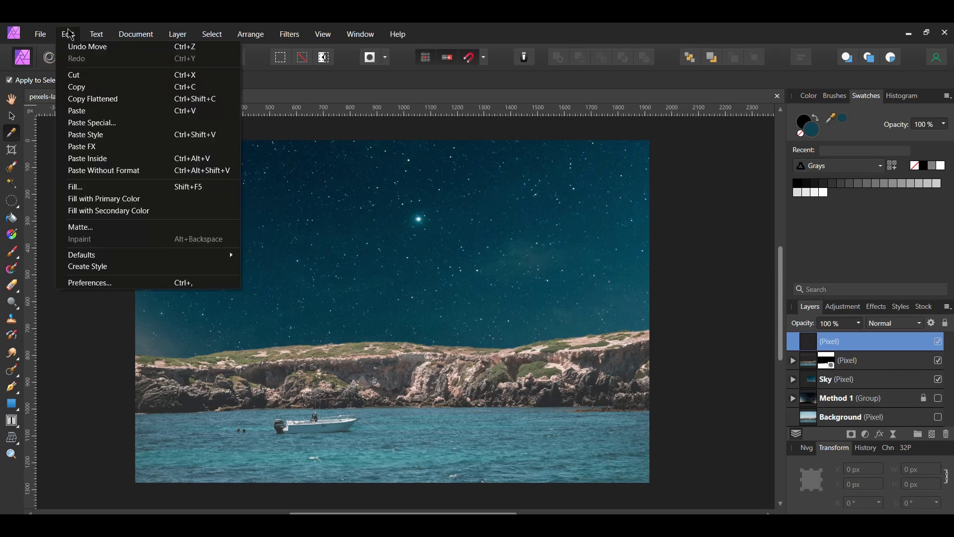
{"action": "left_click", "coordinate": [119, 198]}
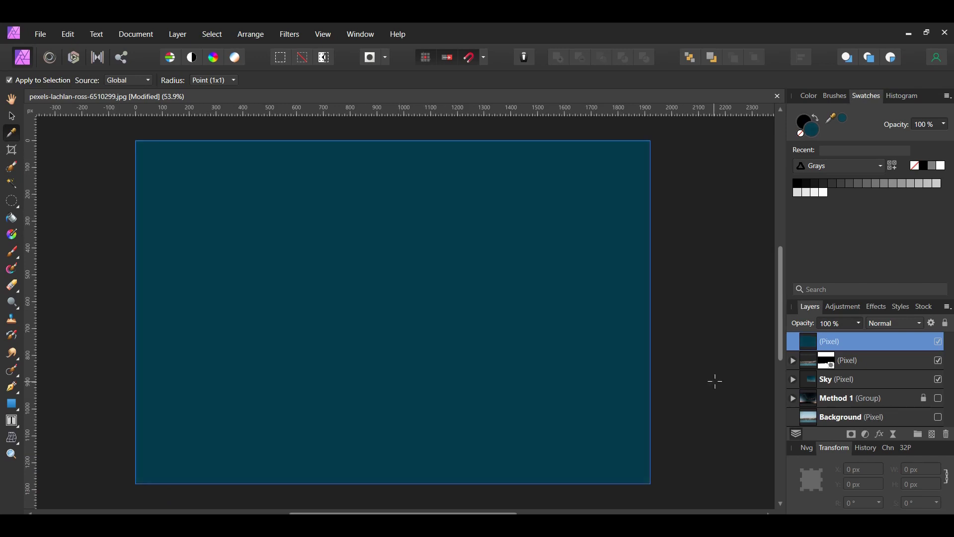
{"action": "left_click", "coordinate": [938, 341]}
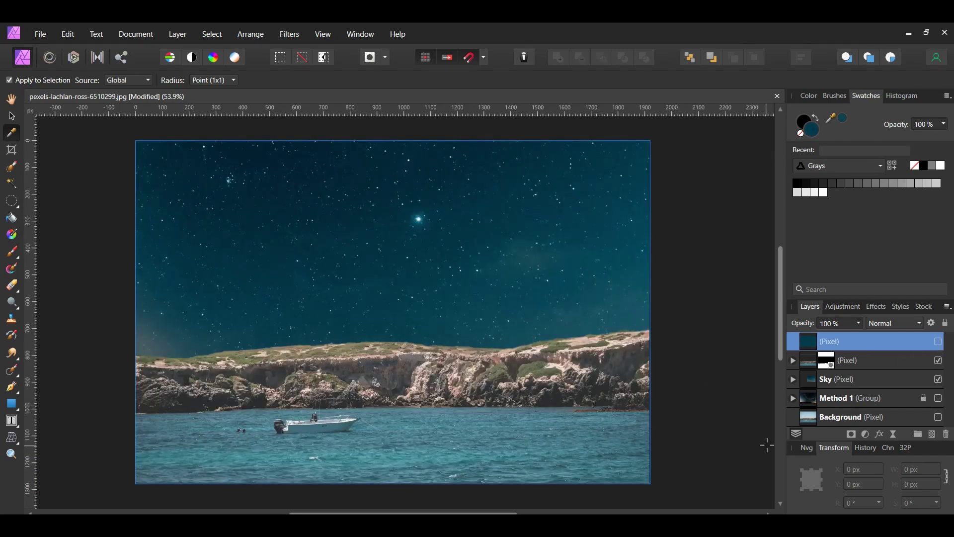
{"action": "key", "text": "v"}
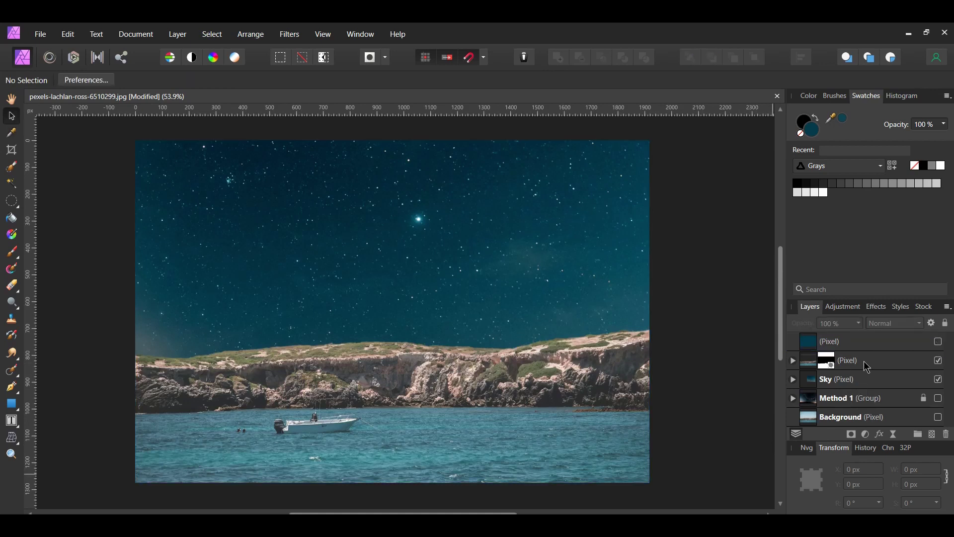
- Select the whole strip of cliffs on the masked land-and-sea layer with a smaller Selection Brush
{"action": "left_click", "coordinate": [868, 363]}
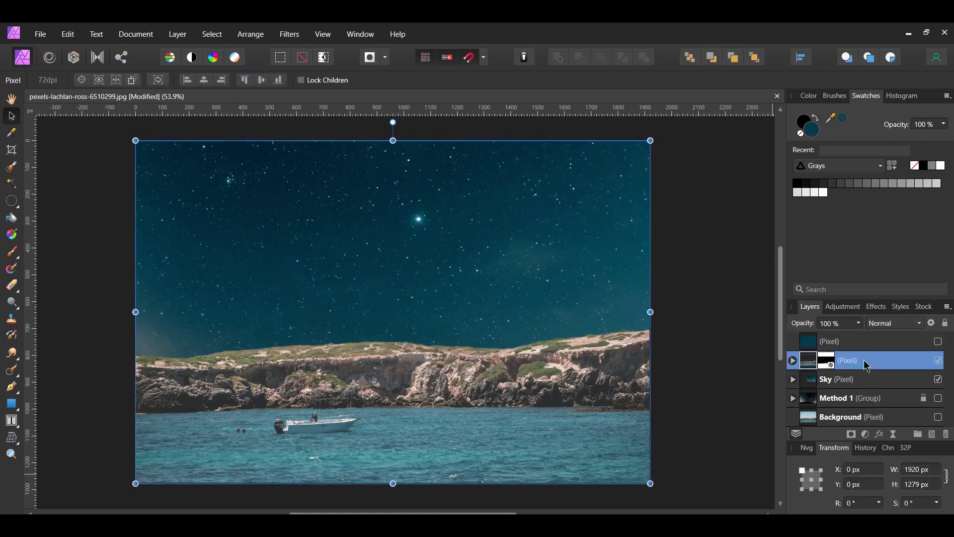
{"action": "key", "text": "w"}
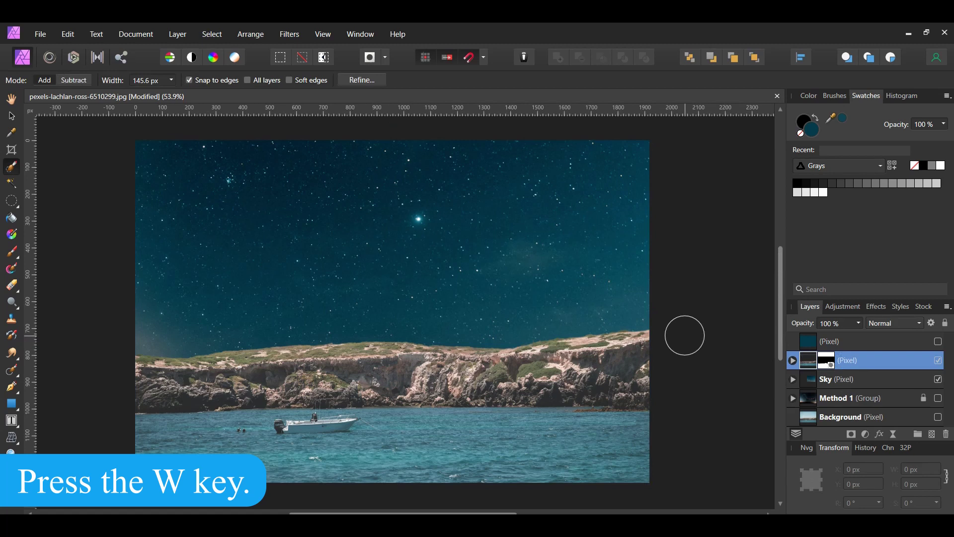
{"action": "key", "text": "bracketleft"}
{"action": "key", "text": "bracketleft"}
{"action": "mouse_move", "coordinate": [607, 369]}
{"action": "left_mouse_down"}
{"action": "mouse_move", "coordinate": [632, 358]}
{"action": "mouse_move", "coordinate": [629, 350]}
{"action": "mouse_move", "coordinate": [393, 376]}
{"action": "left_mouse_up"}
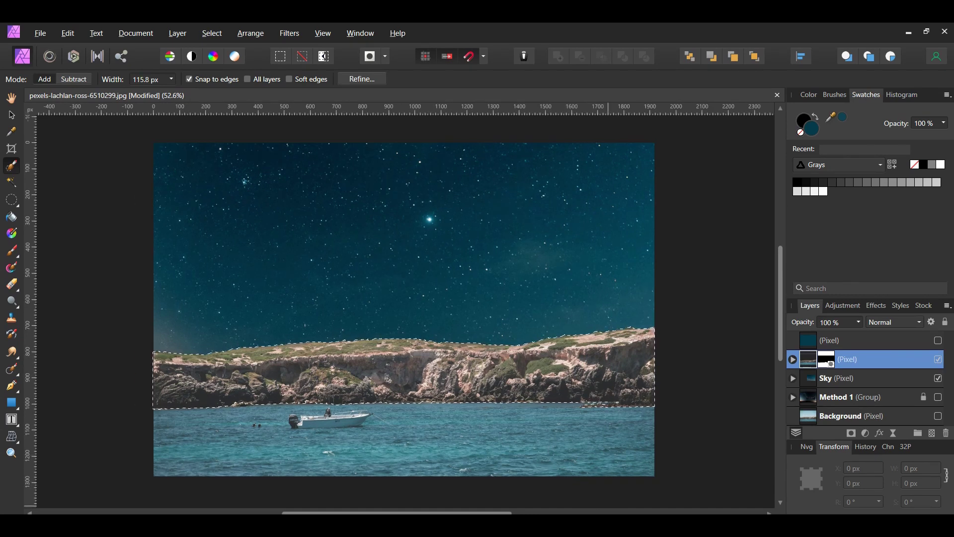
- Put the selected cliffs on their own masked pixel layer, name it Rock, and clear the selection
{"action": "key", "text": "ctrl+shift+n"}
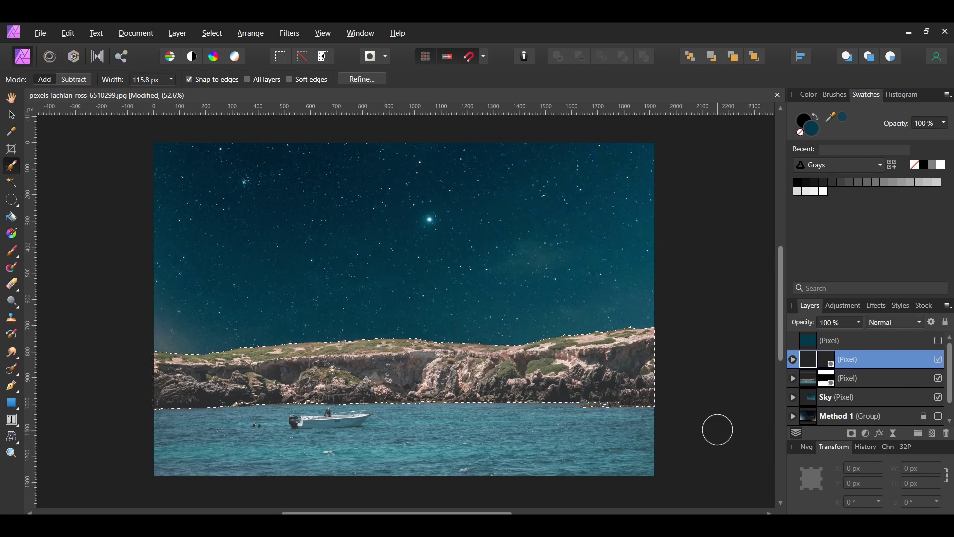
{"action": "double_click", "coordinate": [864, 360]}
{"action": "type", "text": "Rock"}
{"action": "key", "text": "Return"}
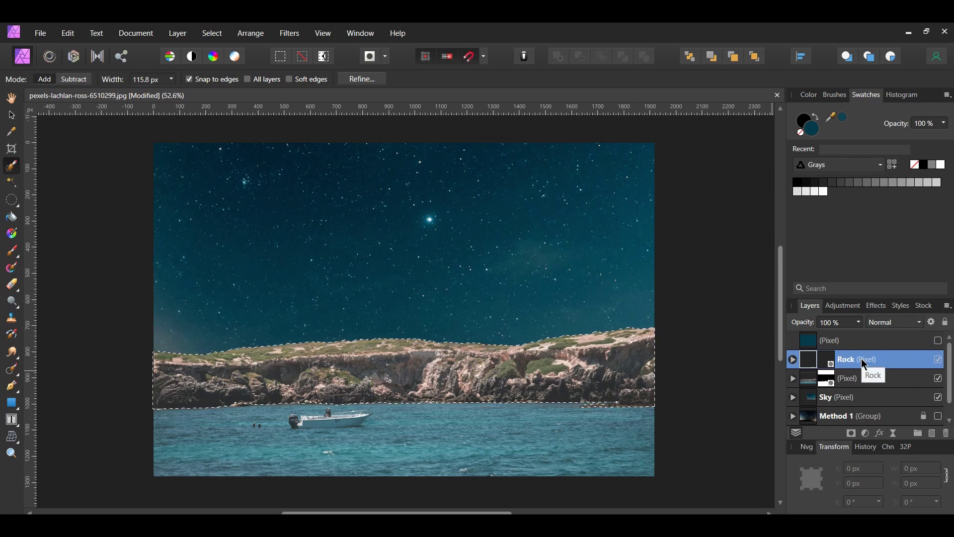
{"action": "key", "text": "ctrl+d"}
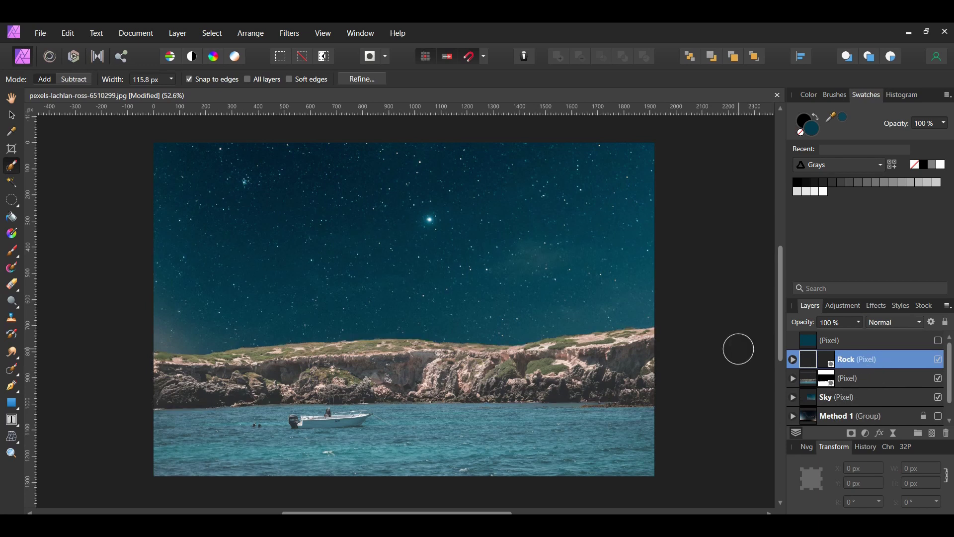
- Duplicate the hidden teal fill layer, nest the copy inside the Rock layer and make it visible
{"action": "left_click", "coordinate": [848, 343]}
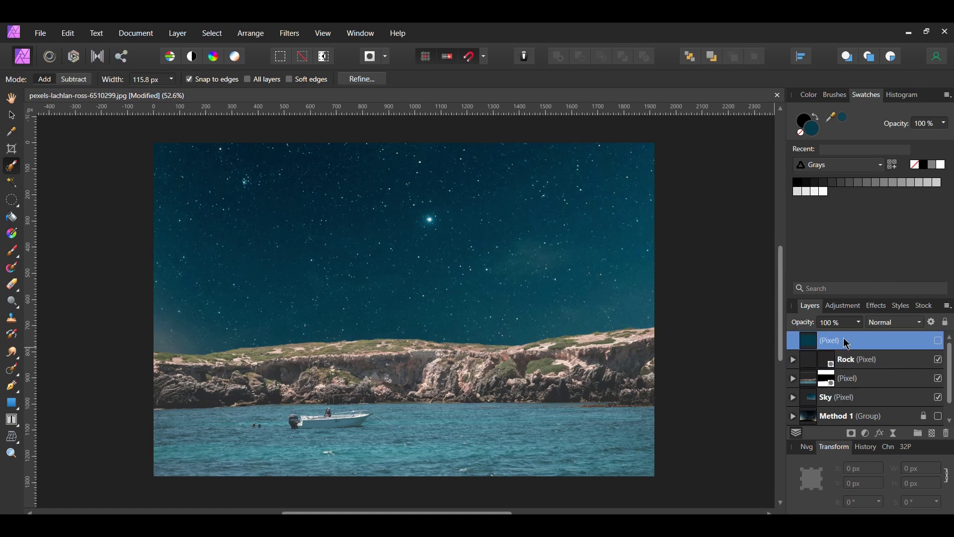
{"action": "key", "text": "ctrl+j"}
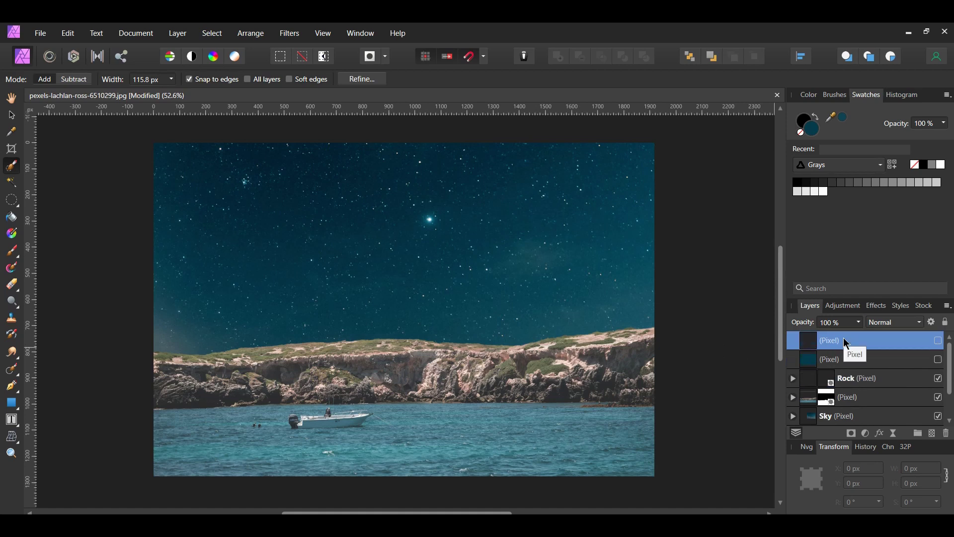
{"action": "left_click_drag", "start_coordinate": [848, 343], "coordinate": [855, 388]}
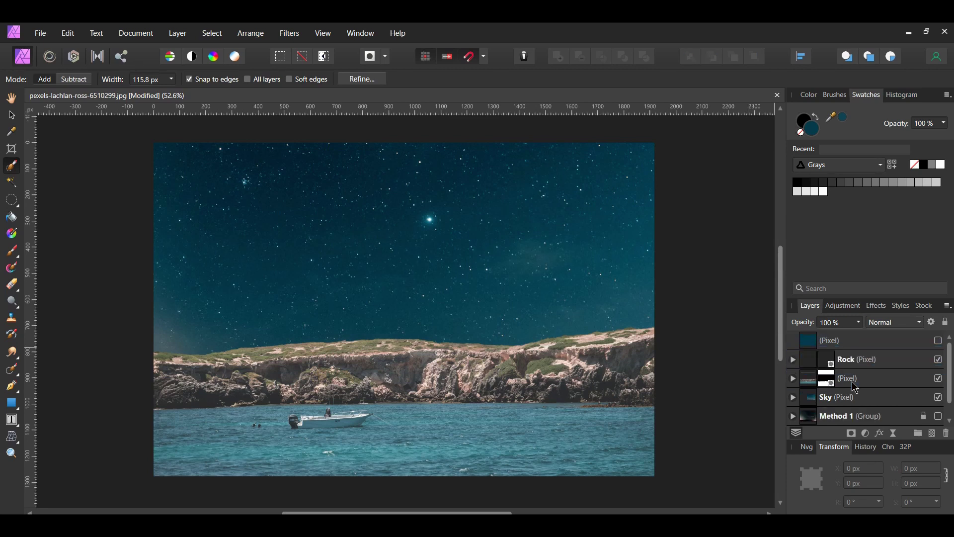
{"action": "left_click", "coordinate": [939, 397]}
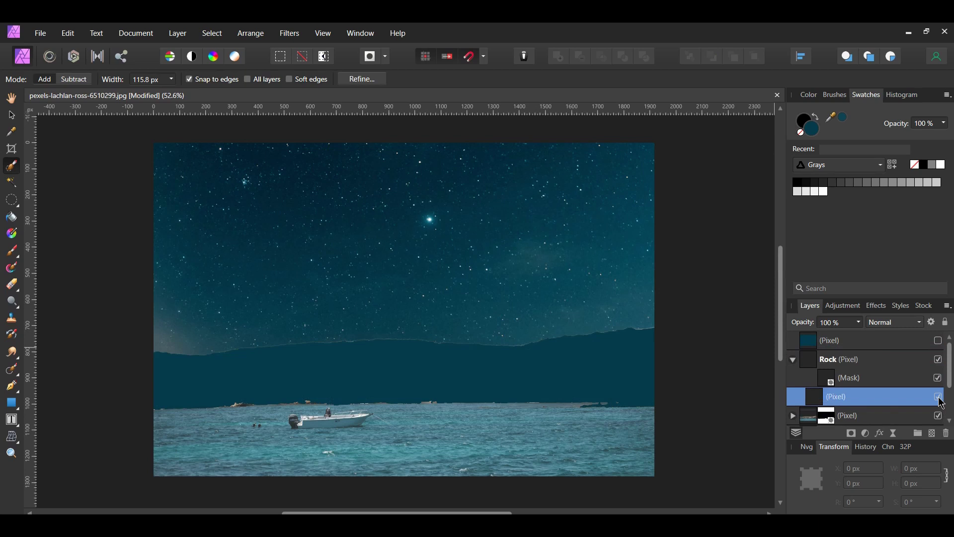
- Set the blend mode of the teal layer inside Rock to Glow
{"action": "left_click", "coordinate": [921, 324]}
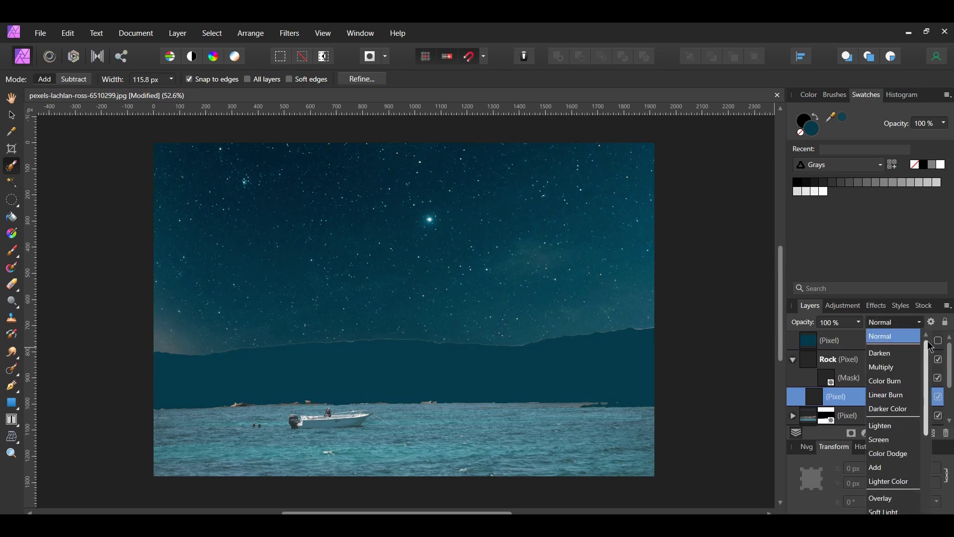
{"action": "scroll", "coordinate": [893, 423], "scroll_direction": "down", "scroll_amount": 5}
{"action": "left_click", "coordinate": [879, 512]}
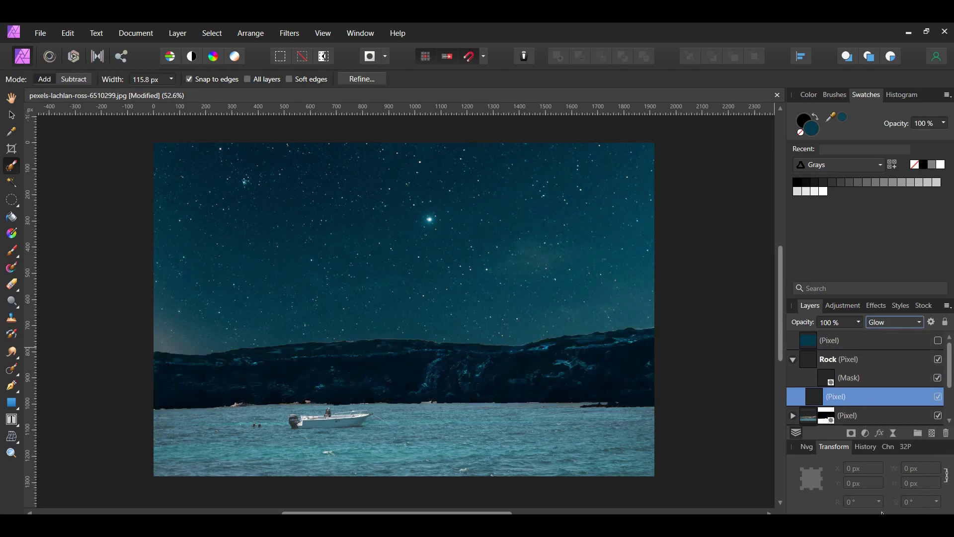
- Set the opacity of the teal layer inside Rock to 63% and collapse the Rock layer
{"action": "left_click", "coordinate": [844, 321]}
{"action": "type", "text": "63"}
{"action": "key", "text": "Return"}
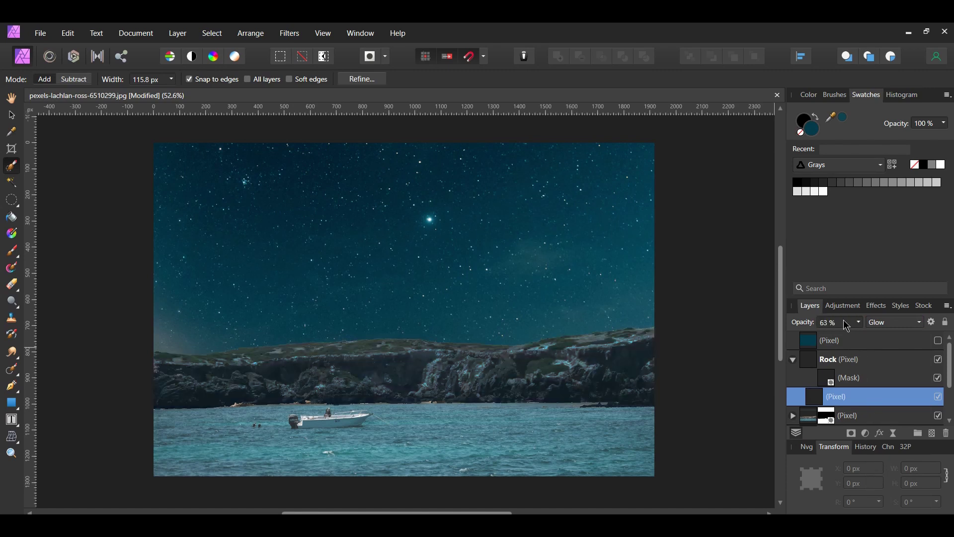
{"action": "left_click", "coordinate": [793, 359]}
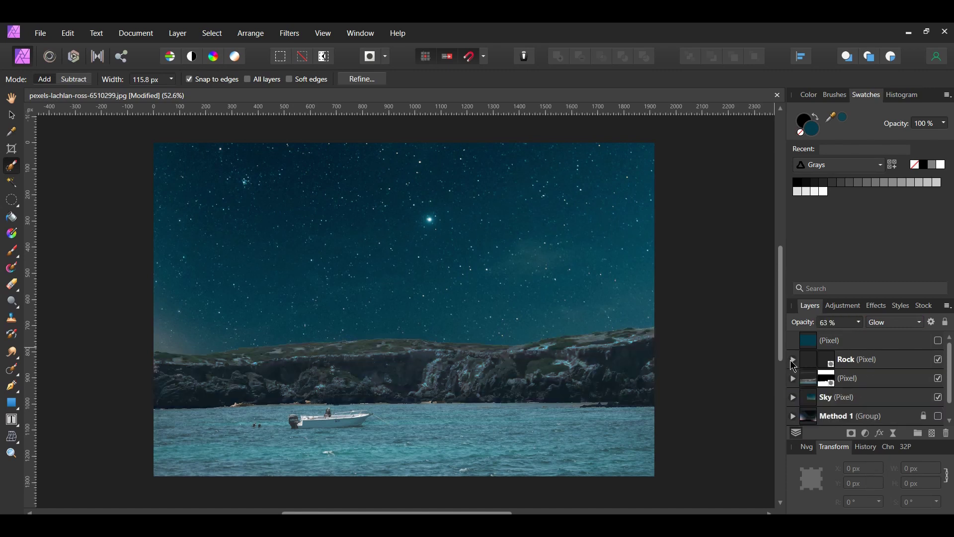
- Select the sea on the masked land-and-sea layer, put it on its own masked pixel layer named Water, and clear the selection
{"action": "left_click", "coordinate": [852, 381]}
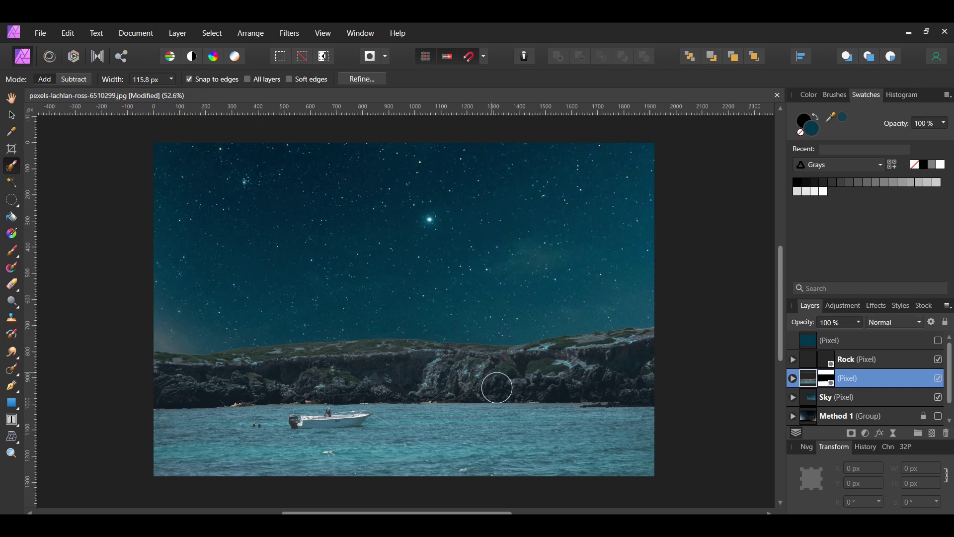
{"action": "mouse_move", "coordinate": [446, 442]}
{"action": "left_mouse_down"}
{"action": "mouse_move", "coordinate": [550, 443]}
{"action": "mouse_move", "coordinate": [396, 440]}
{"action": "mouse_move", "coordinate": [319, 450]}
{"action": "mouse_move", "coordinate": [284, 440]}
{"action": "mouse_move", "coordinate": [331, 440]}
{"action": "left_mouse_up"}
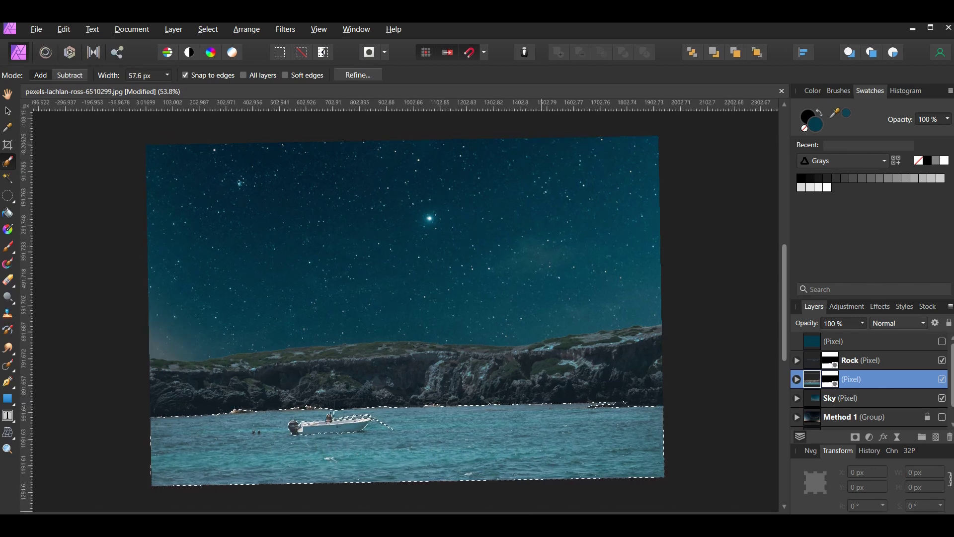
{"action": "key", "text": "ctrl+j"}
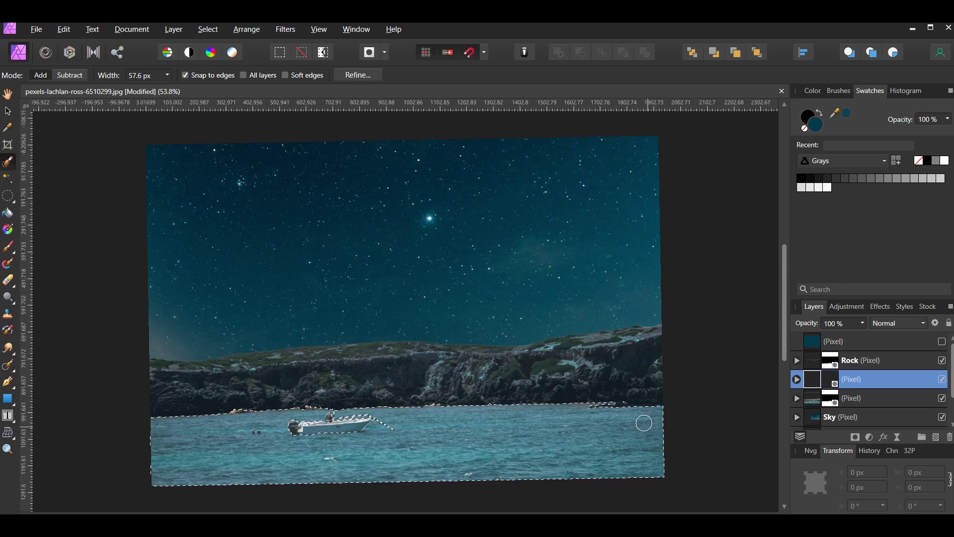
{"action": "double_click", "coordinate": [852, 380]}
{"action": "type", "text": "Water"}
{"action": "key", "text": "Return"}
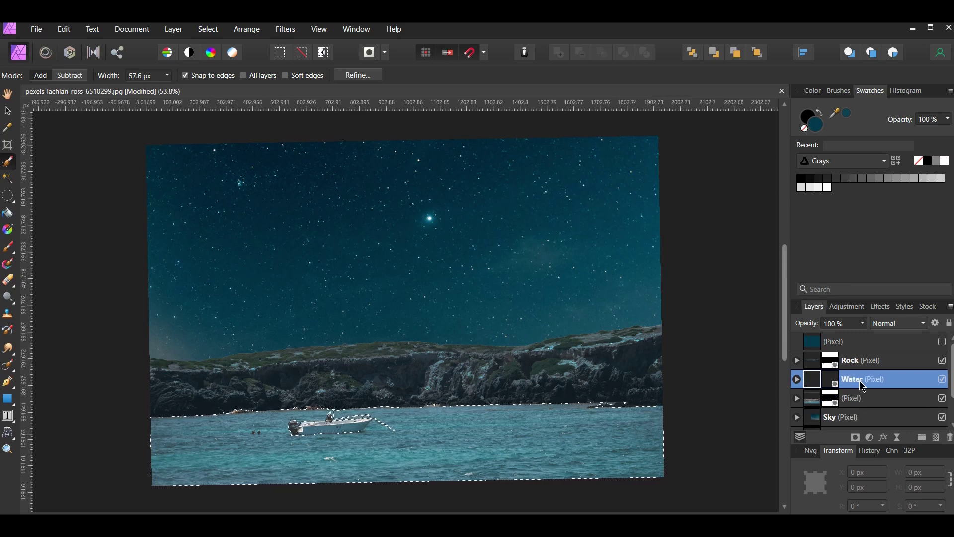
{"action": "key", "text": "ctrl+d"}
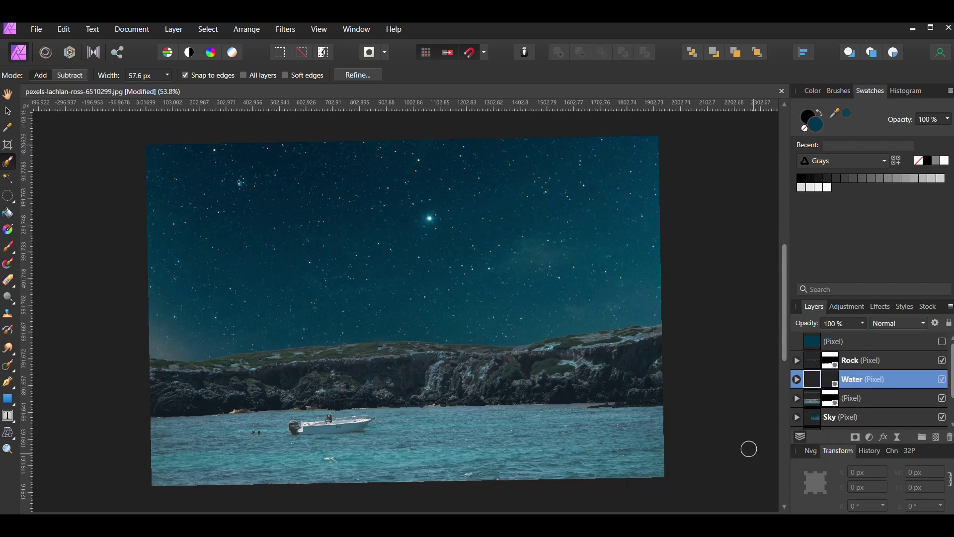
- Nest the hidden teal fill layer inside Water, make it visible, and set it to Multiply at 59% opacity
{"action": "left_click", "coordinate": [798, 342]}
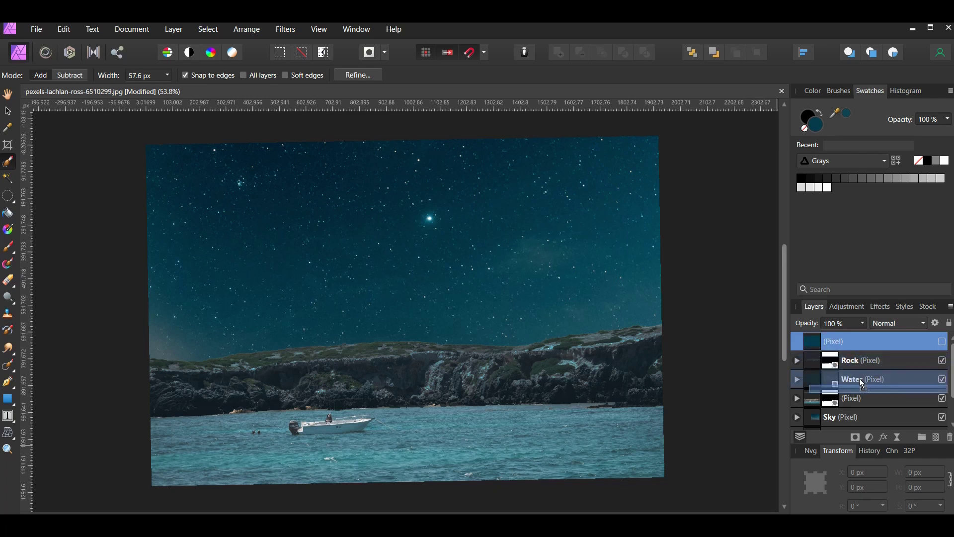
{"action": "left_click_drag", "start_coordinate": [863, 385], "coordinate": [865, 386]}
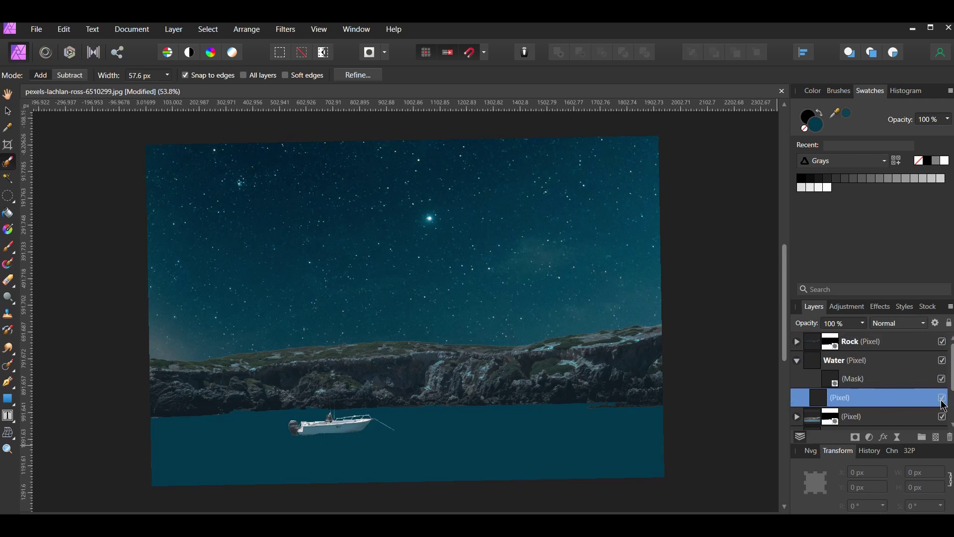
{"action": "left_click", "coordinate": [907, 326]}
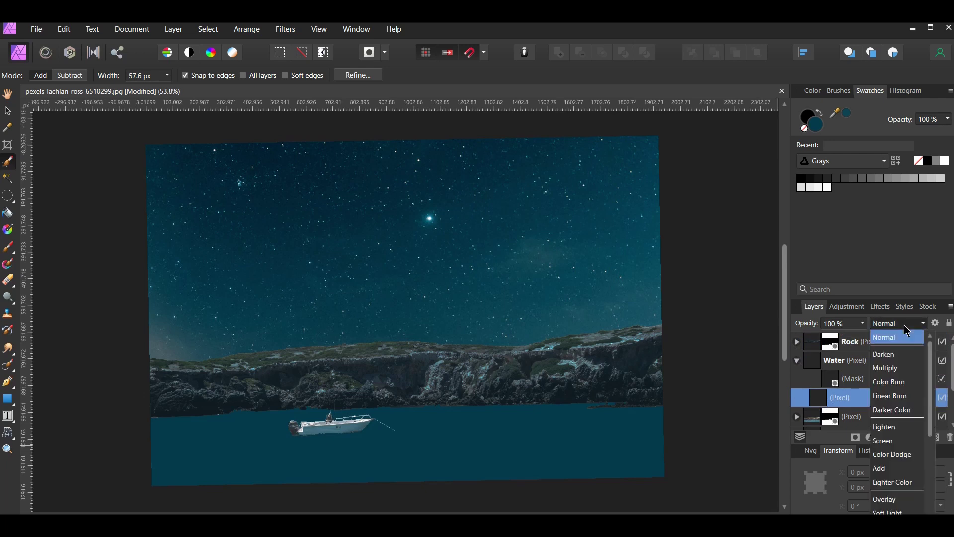
{"action": "left_click", "coordinate": [905, 374]}
{"action": "key", "text": "5"}
{"action": "key", "text": "9"}
{"action": "key", "text": "Return"}
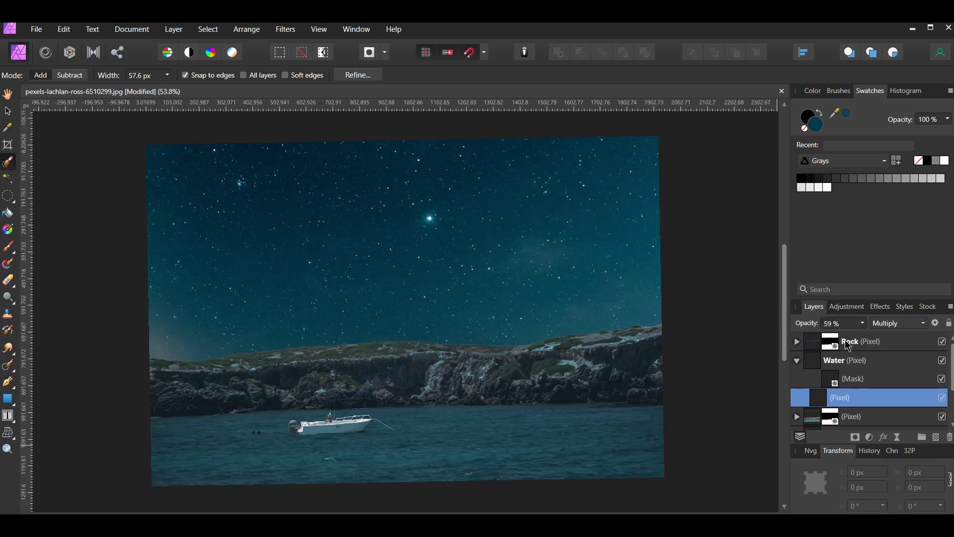
{"action": "left_click", "coordinate": [943, 398]}
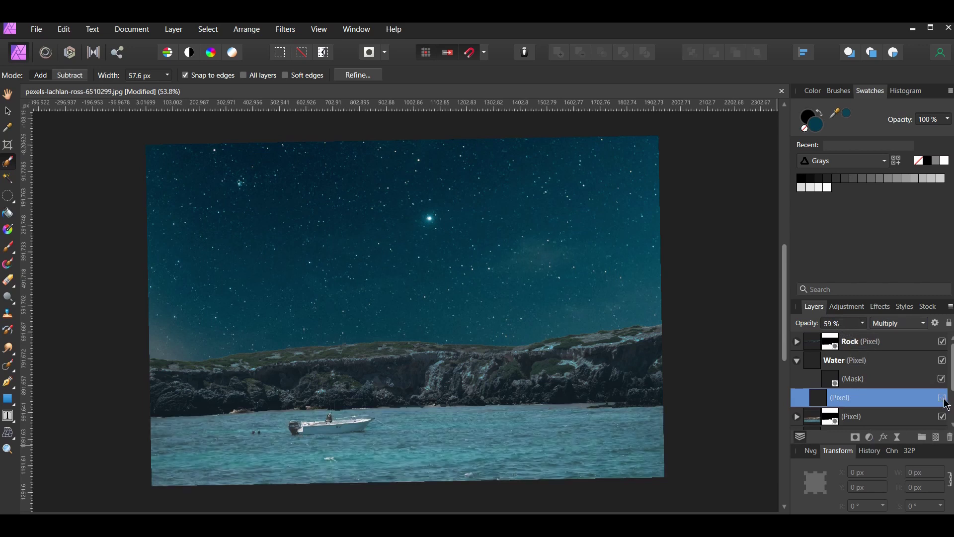
{"action": "left_click", "coordinate": [943, 398]}
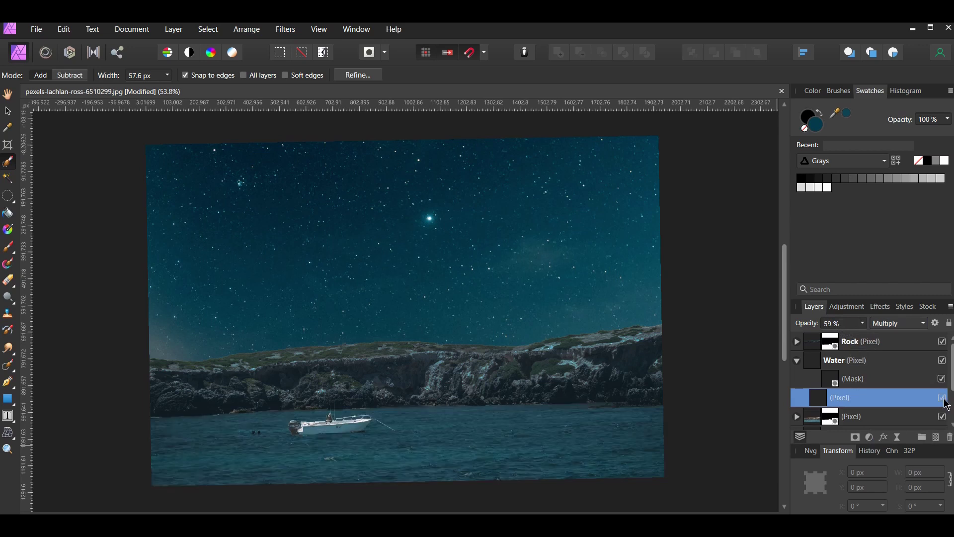
{"action": "left_click", "coordinate": [797, 360]}
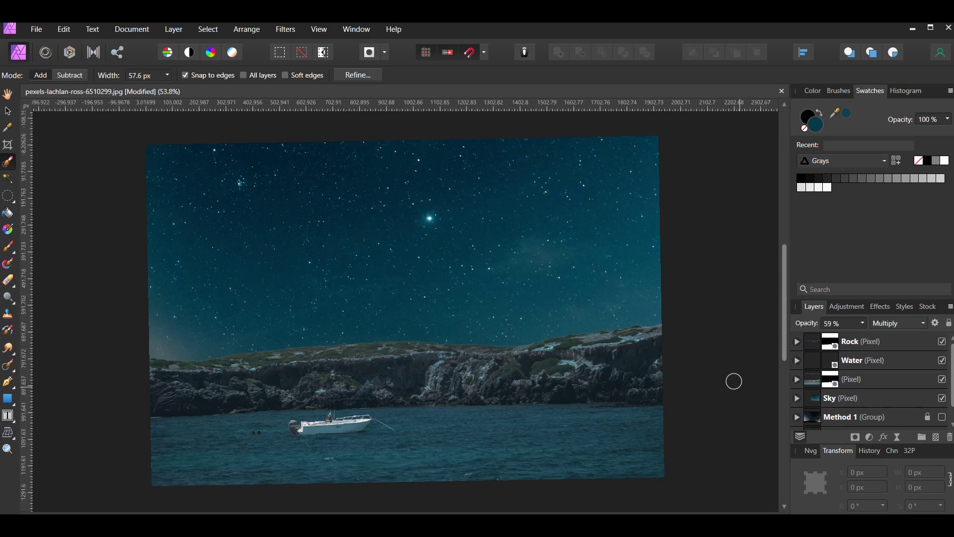
- Select the boat on the masked land-and-sea layer with a smaller Selection Brush
{"action": "left_click", "coordinate": [863, 382]}
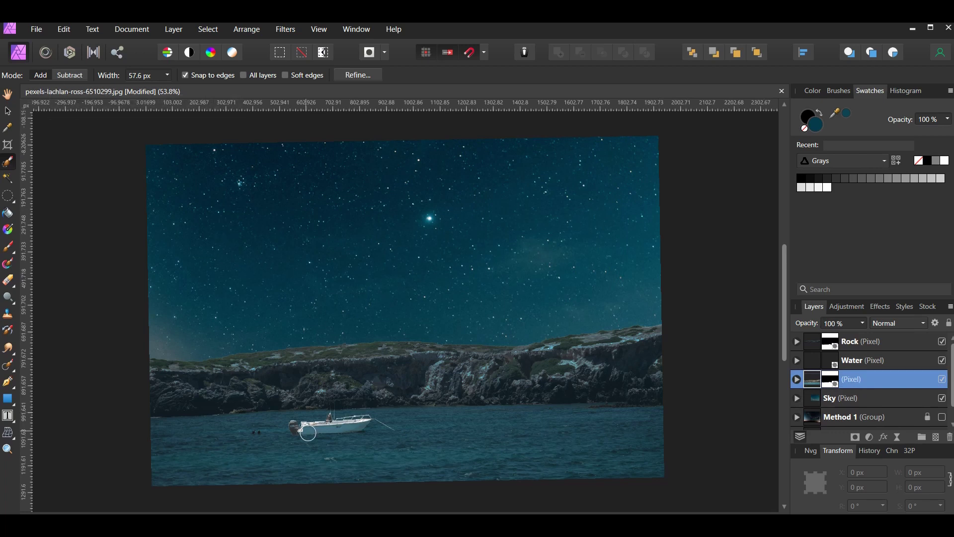
{"action": "scroll", "coordinate": [308, 433], "scroll_direction": "up", "scroll_amount": 3}
{"action": "key", "text": "bracketleft"}
{"action": "key", "text": "bracketleft"}
{"action": "key", "text": "bracketleft"}
{"action": "mouse_move", "coordinate": [305, 430]}
{"action": "left_mouse_down"}
{"action": "mouse_move", "coordinate": [330, 422]}
{"action": "mouse_move", "coordinate": [324, 417]}
{"action": "mouse_move", "coordinate": [343, 425]}
{"action": "mouse_move", "coordinate": [402, 415]}
{"action": "mouse_move", "coordinate": [392, 428]}
{"action": "left_mouse_up"}
{"action": "scroll", "coordinate": [299, 419], "scroll_direction": "down", "scroll_amount": 3}
{"action": "key", "text": "bracketright"}
- Put the selected boat on its own masked pixel layer, name it Boat, and clear the selection
{"action": "key", "text": "ctrl+j"}
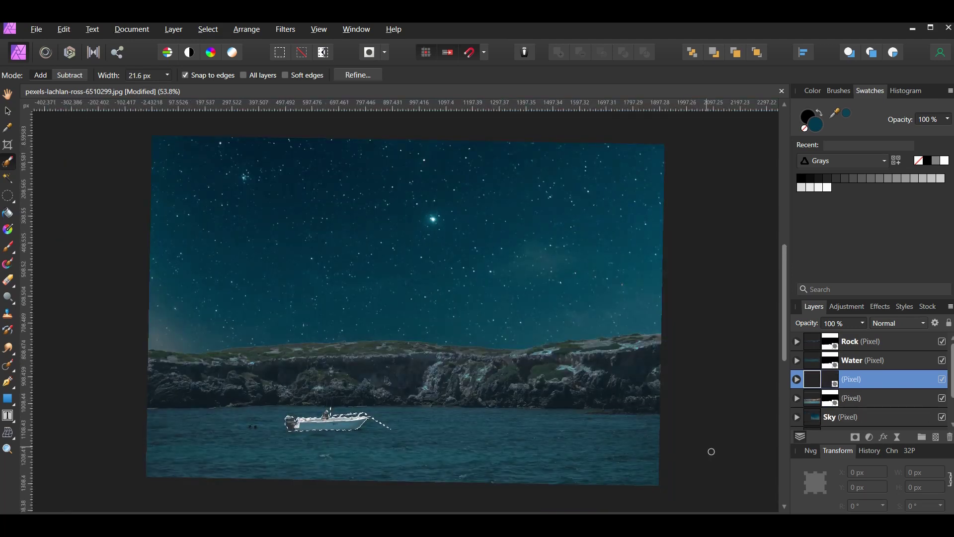
{"action": "double_click", "coordinate": [852, 379]}
{"action": "type", "text": "Boat"}
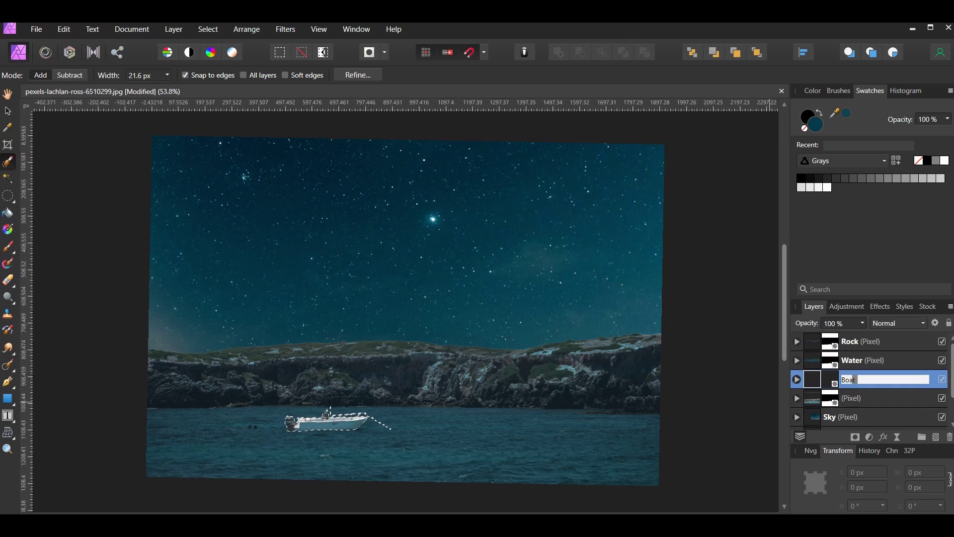
{"action": "key", "text": "Return"}
{"action": "key", "text": "ctrl+d"}
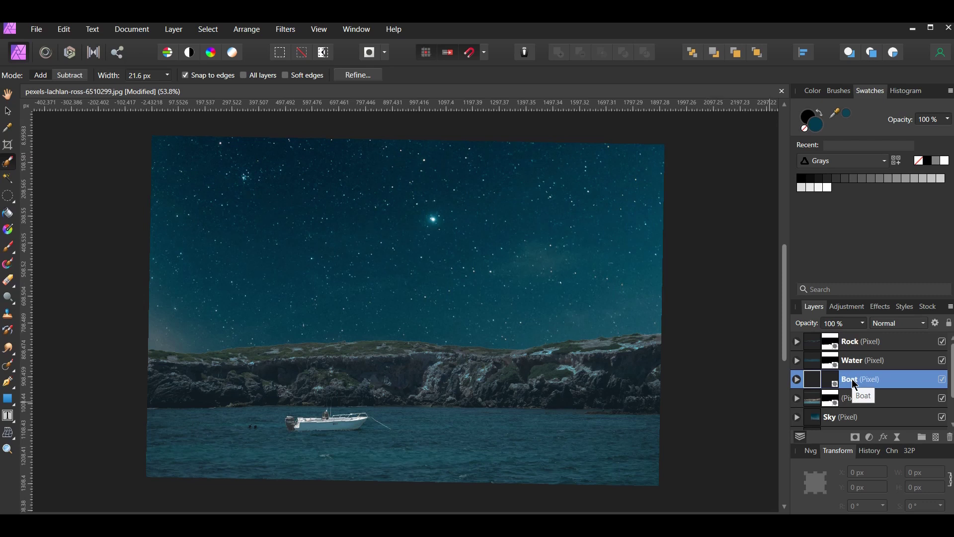
- Darken the Boat layer with a Curves adjustment, placing points at about X 0.474, Y 0.281 and X 0.849, Y 0.676
{"action": "left_click", "coordinate": [870, 437]}
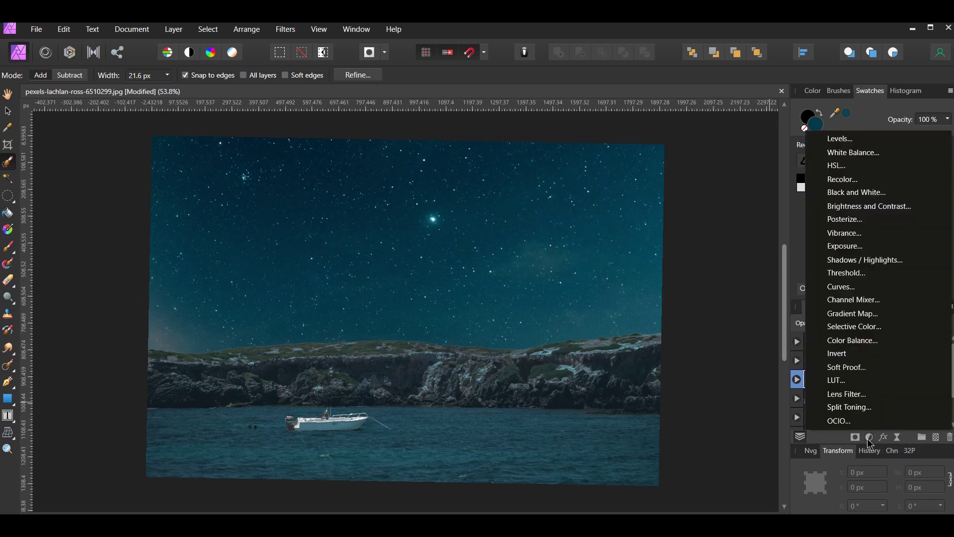
{"action": "left_click", "coordinate": [871, 288]}
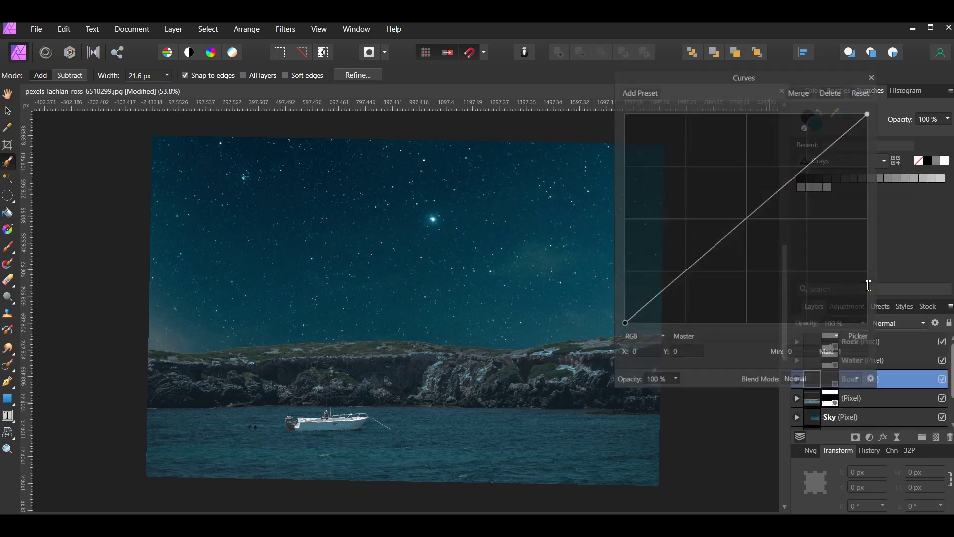
{"action": "left_click_drag", "start_coordinate": [740, 79], "coordinate": [664, 55]}
{"action": "left_click_drag", "start_coordinate": [828, 397], "coordinate": [850, 401]}
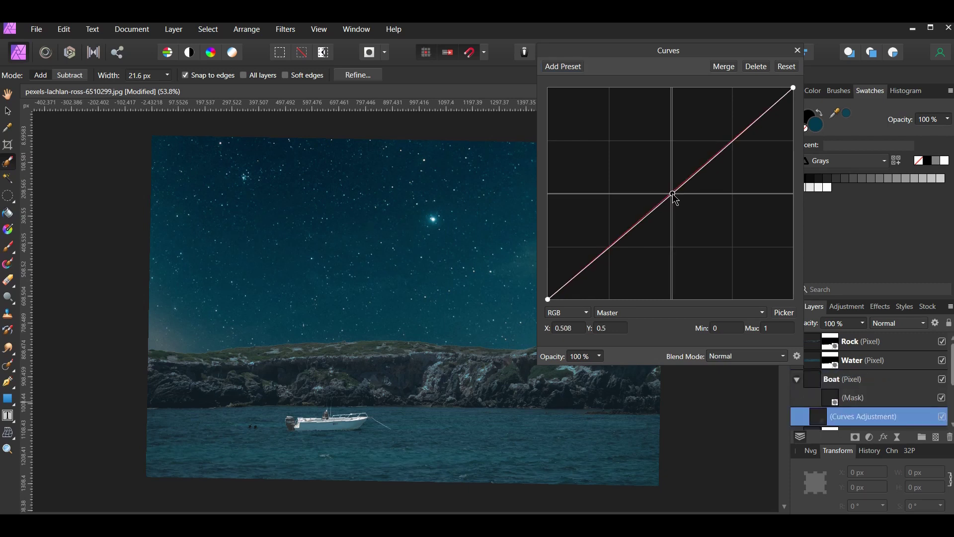
{"action": "left_click_drag", "start_coordinate": [673, 195], "coordinate": [665, 240]}
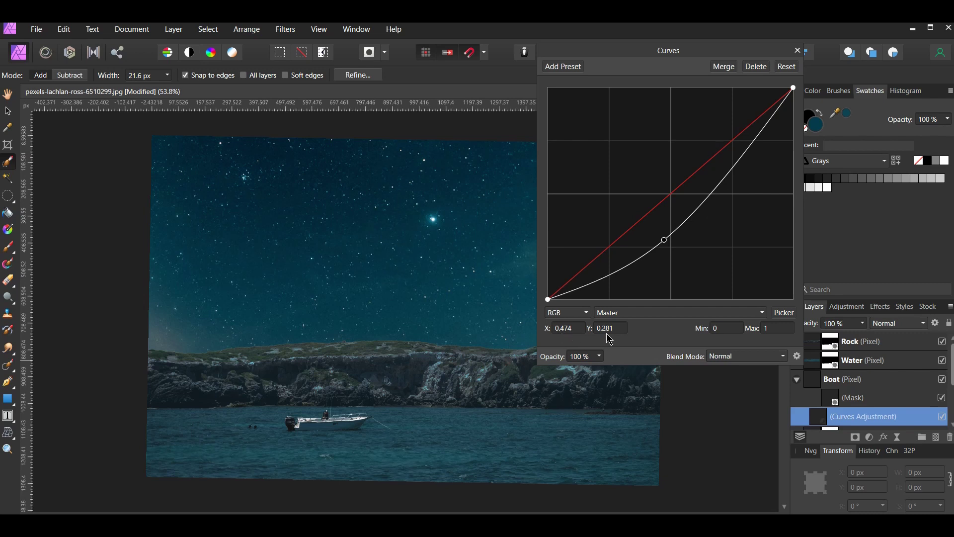
{"action": "left_click", "coordinate": [720, 183]}
{"action": "left_click_drag", "start_coordinate": [721, 182], "coordinate": [756, 156]}
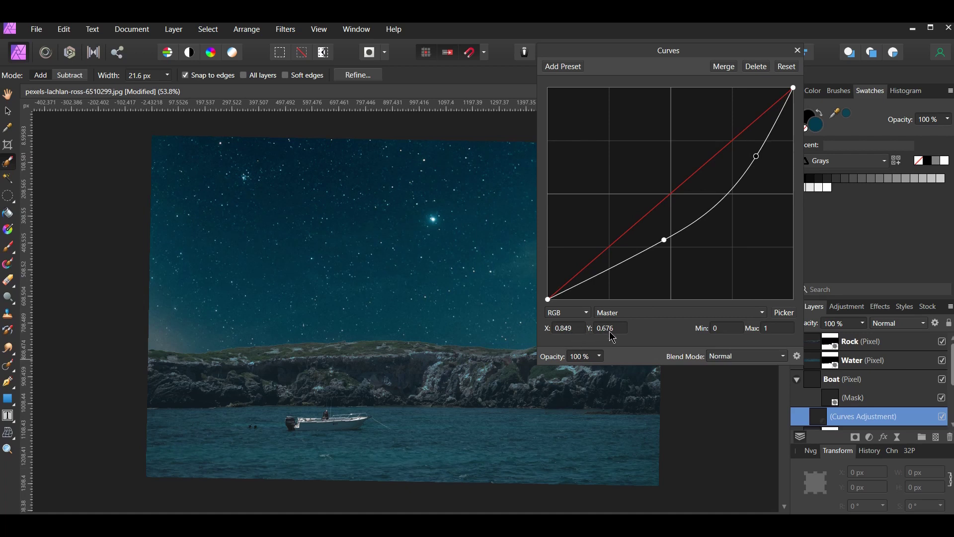
{"action": "left_click", "coordinate": [798, 50]}
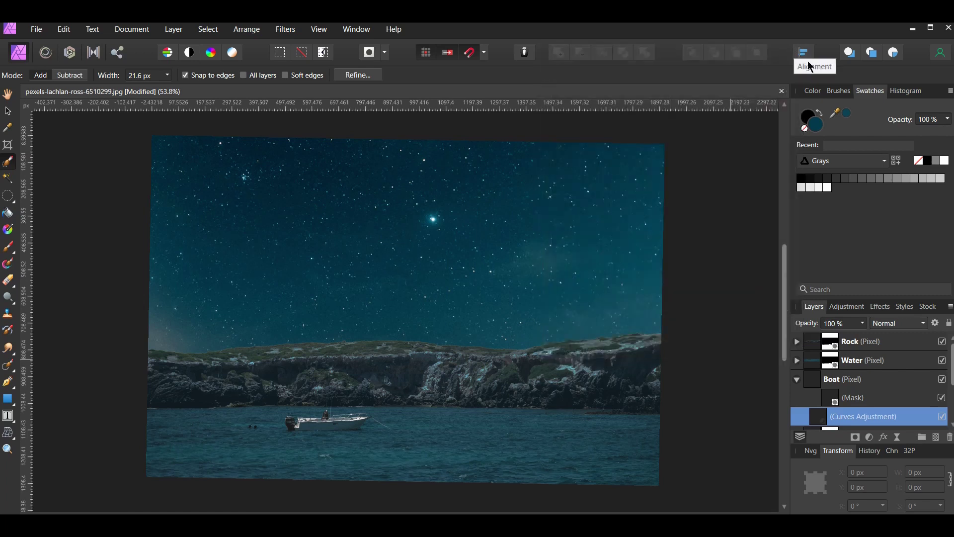
{"action": "left_click", "coordinate": [943, 417]}
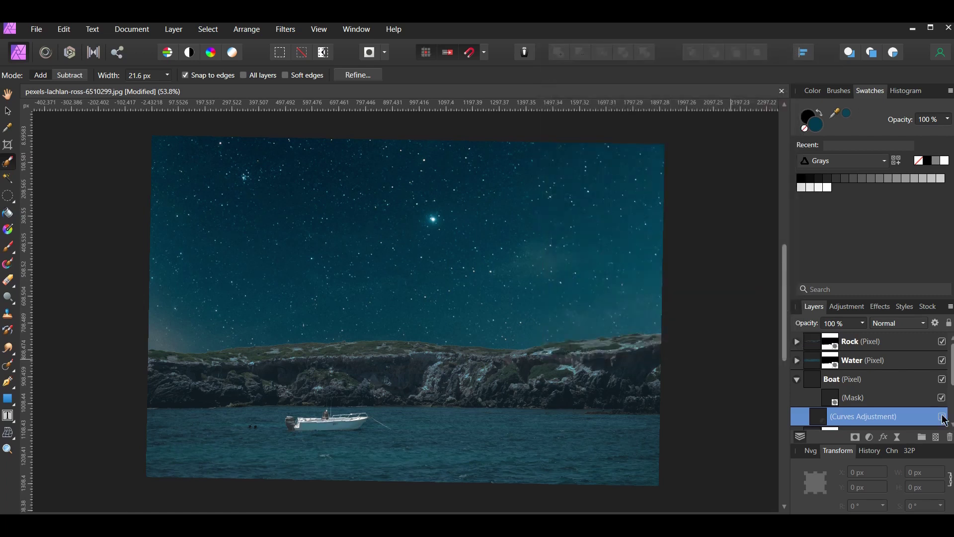
{"action": "left_click", "coordinate": [943, 417]}
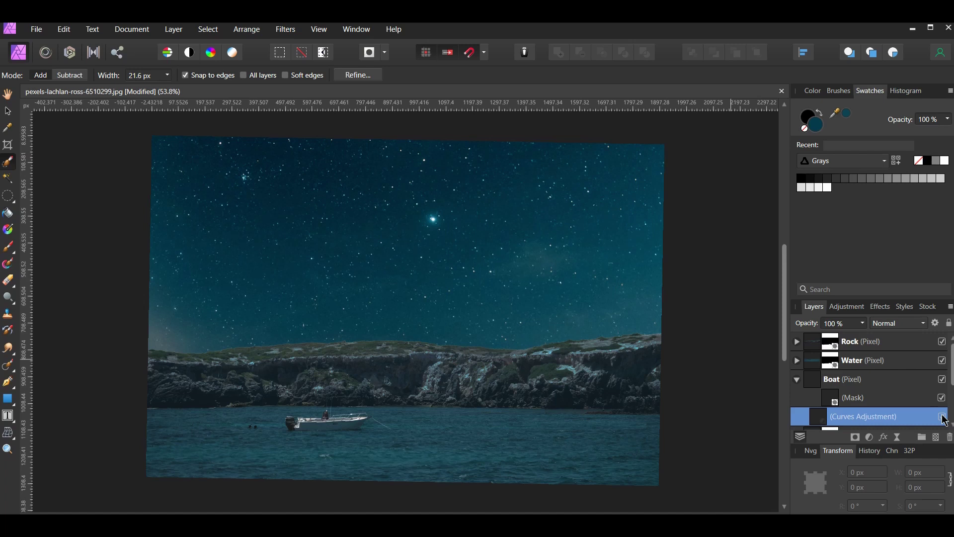
- Collapse the Boat layer and delete the leftover unnamed masked land-and-sea layer below it
{"action": "key", "text": "Delete"}
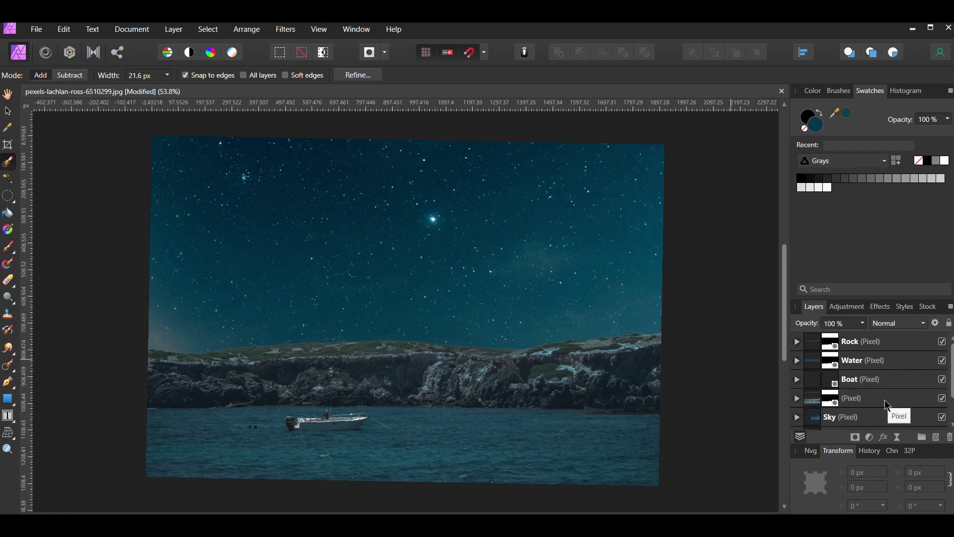
{"action": "left_click", "coordinate": [884, 401]}
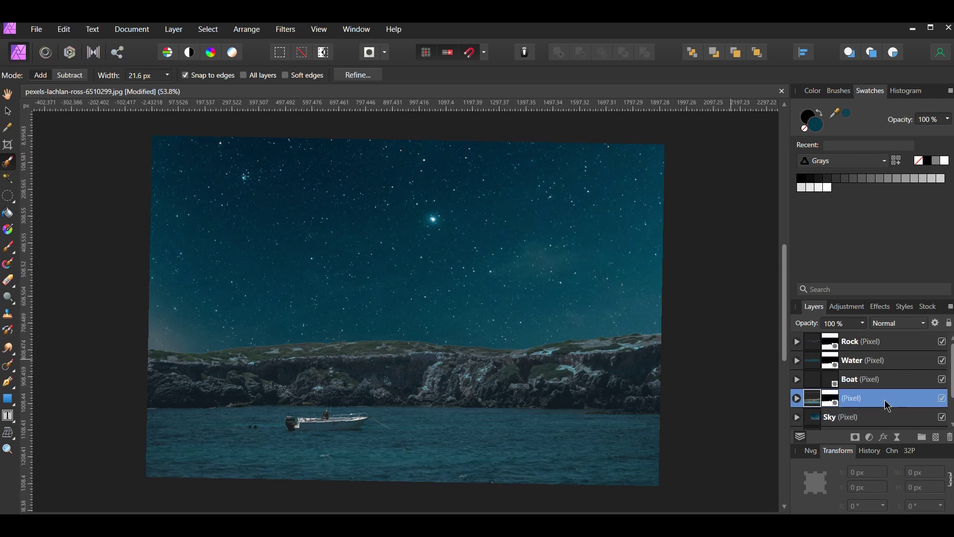
{"action": "key", "text": "ctrl+e"}
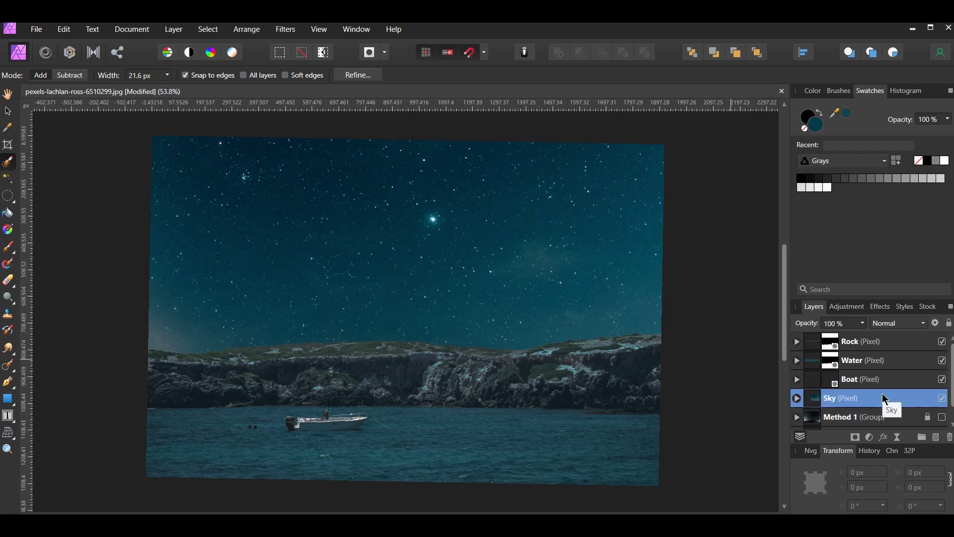
- Merge the visible layers into a new pixel layer and name it Method 2
{"action": "left_click", "coordinate": [871, 341], "text": "shift"}
{"action": "right_click", "coordinate": [896, 361]}
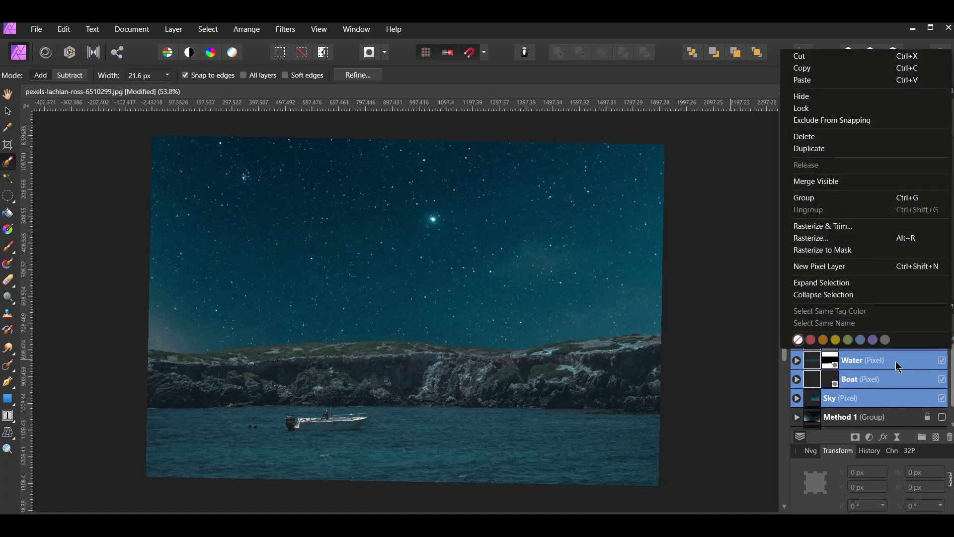
{"action": "left_click", "coordinate": [840, 182]}
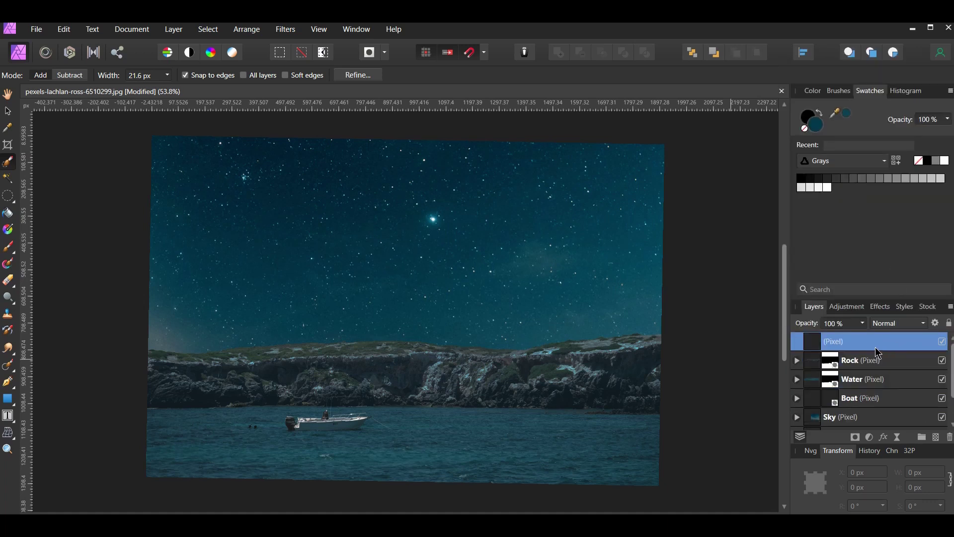
{"action": "double_click", "coordinate": [877, 350]}
{"action": "type", "text": "Method 2"}
{"action": "key", "text": "Return"}
- Group the Rock, Water, Boat and Sky layers and name the group Method 2
{"action": "left_click", "coordinate": [863, 417]}
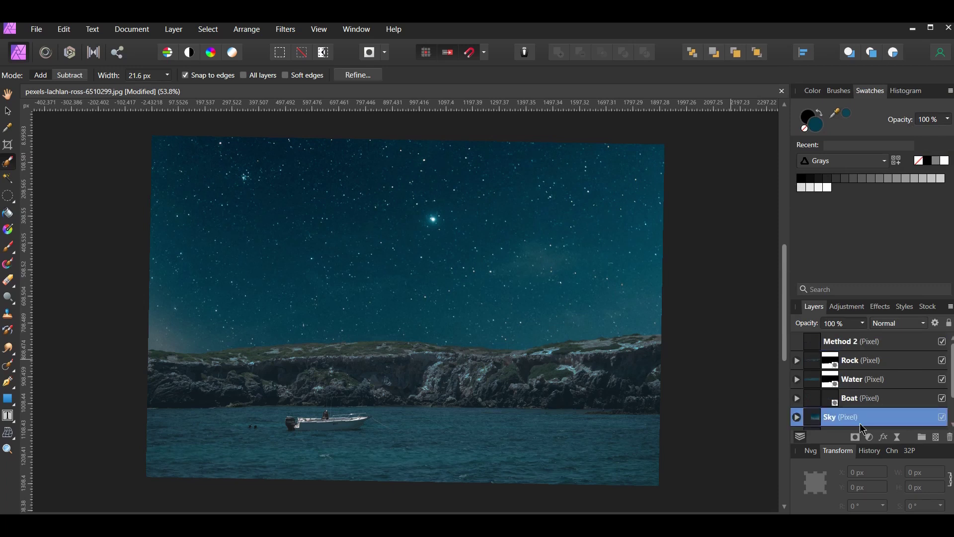
{"action": "left_click", "coordinate": [848, 363], "text": "shift"}
{"action": "key", "text": "ctrl+g"}
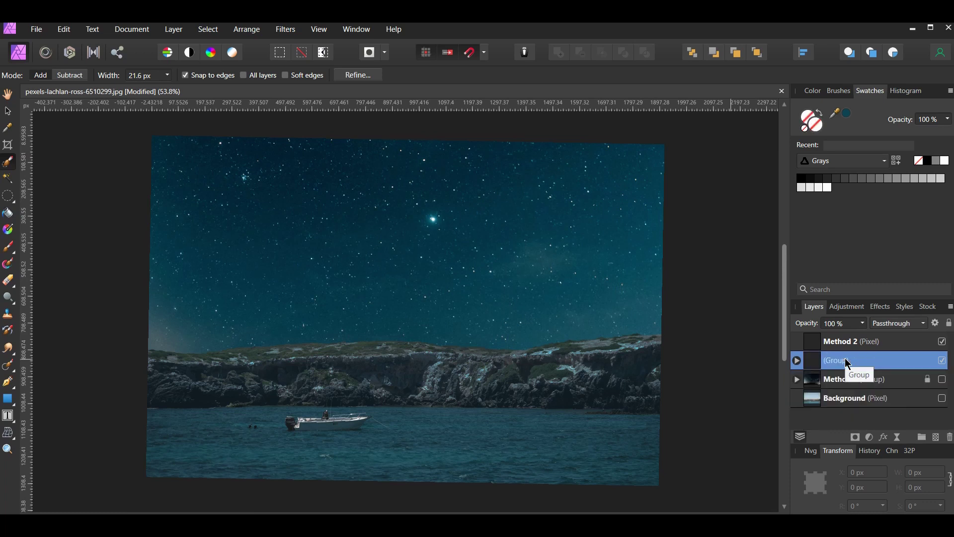
{"action": "double_click", "coordinate": [859, 360]}
{"action": "type", "text": "Method 2"}
{"action": "key", "text": "Return"}
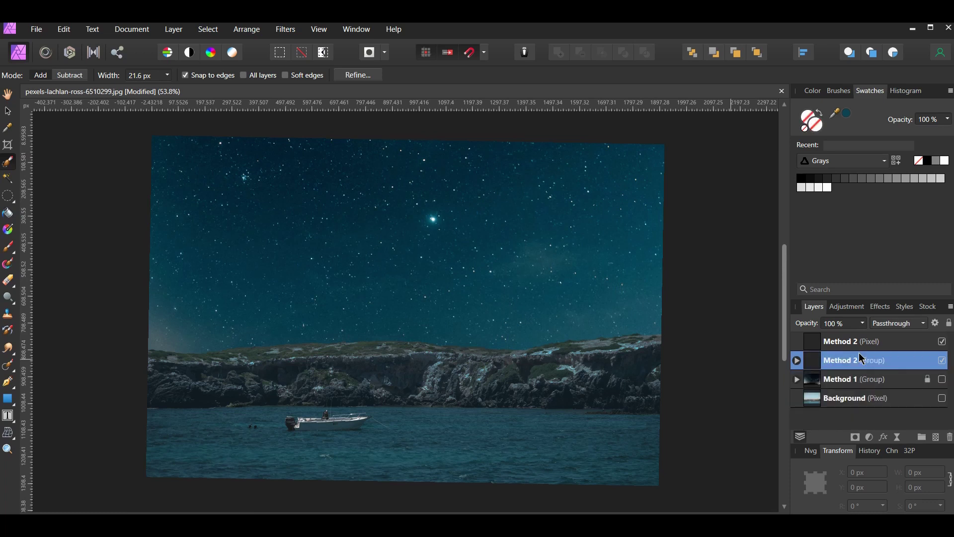
- Hide the Method 2 group, show Background, and toggle the merged Method 2 layer to compare it with the original photo
{"action": "left_click", "coordinate": [943, 359]}
{"action": "left_click", "coordinate": [943, 399]}
{"action": "left_click", "coordinate": [943, 342]}
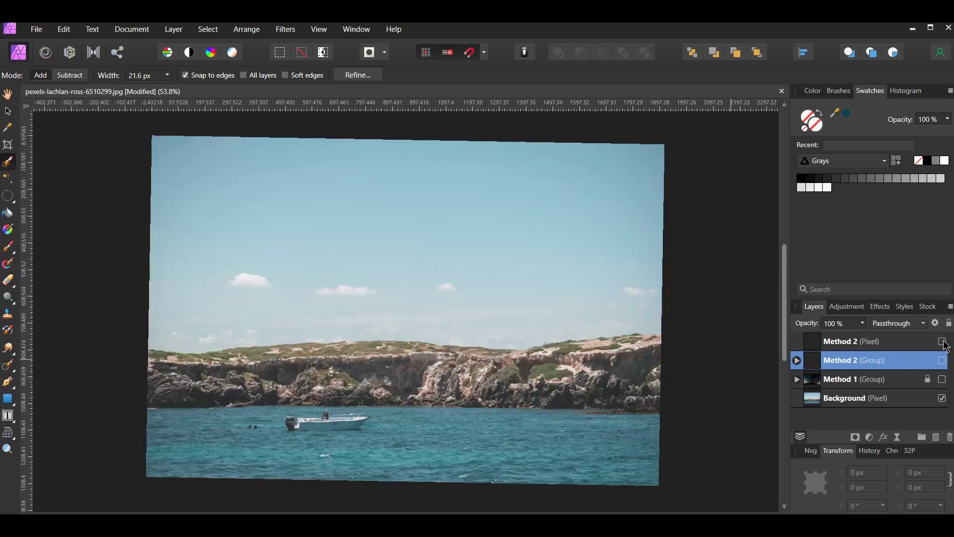
{"action": "left_click", "coordinate": [944, 342]}
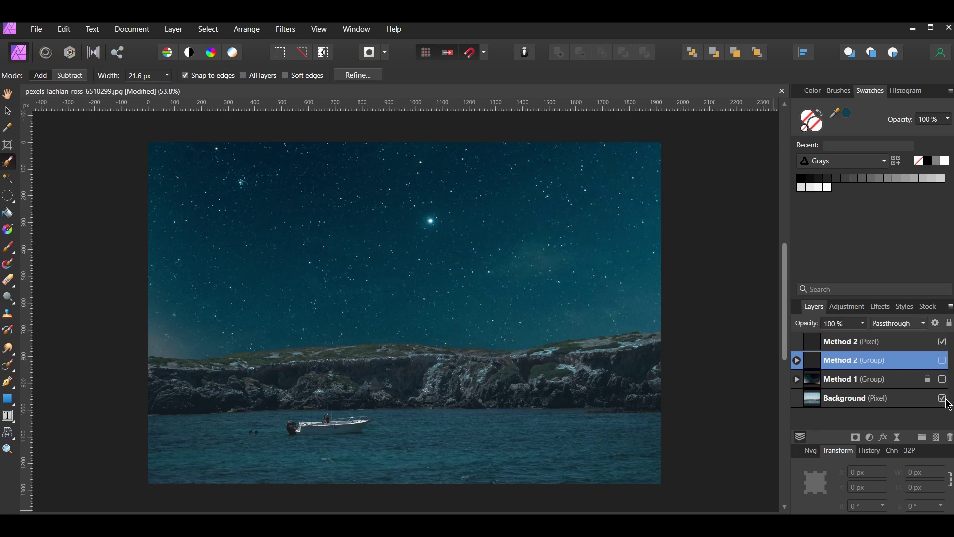
{"action": "left_click", "coordinate": [944, 343]}
{"action": "left_click", "coordinate": [942, 342]}
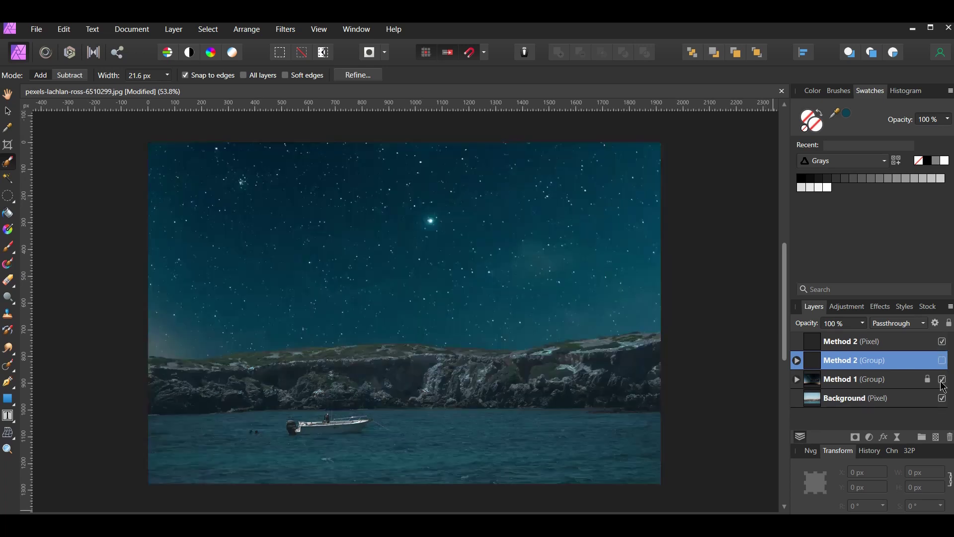